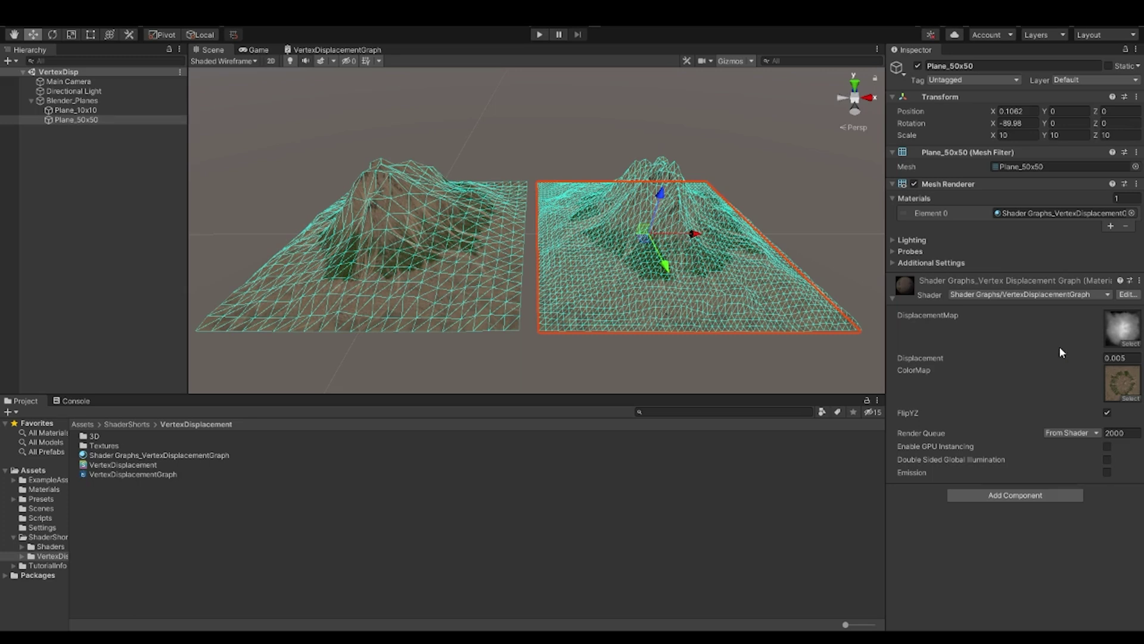
# Compare Plane_10x10, Plane_50x50 and their Blender_Planes parent, set pivot rotation to Global, and pick the View tool
pyautogui.click(422, 236)
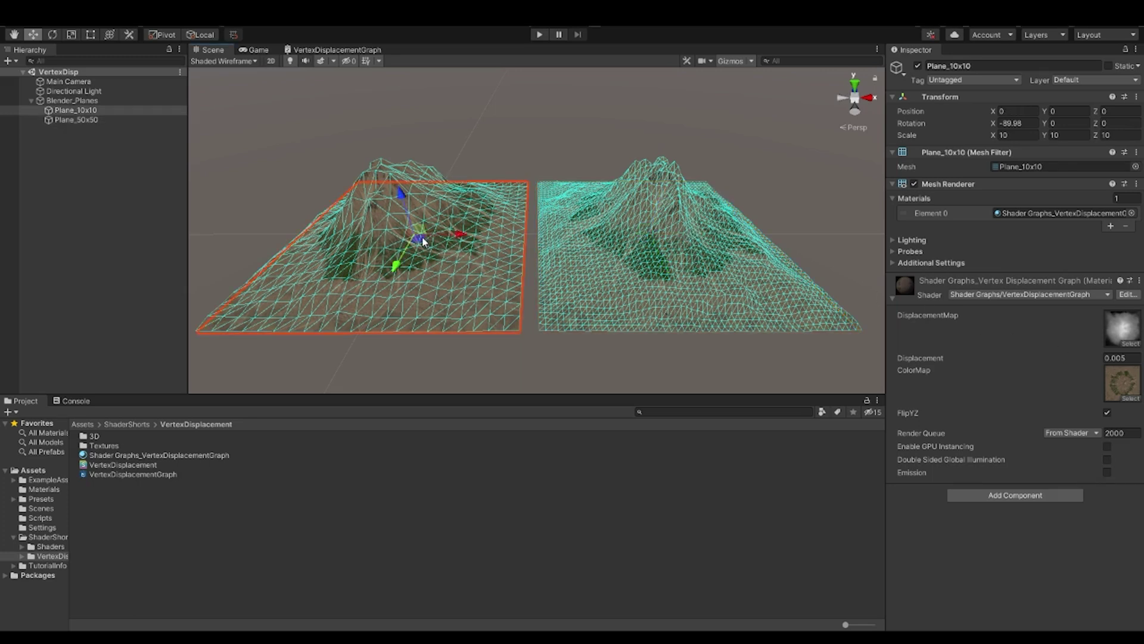
pyautogui.click(604, 303)
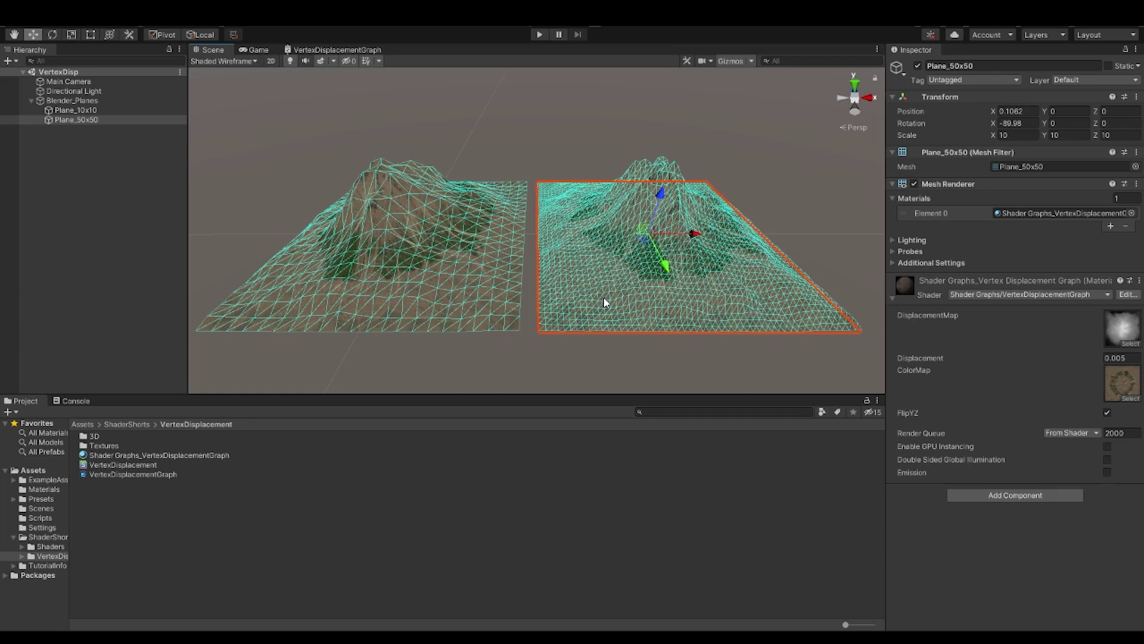
pyautogui.click(70, 101)
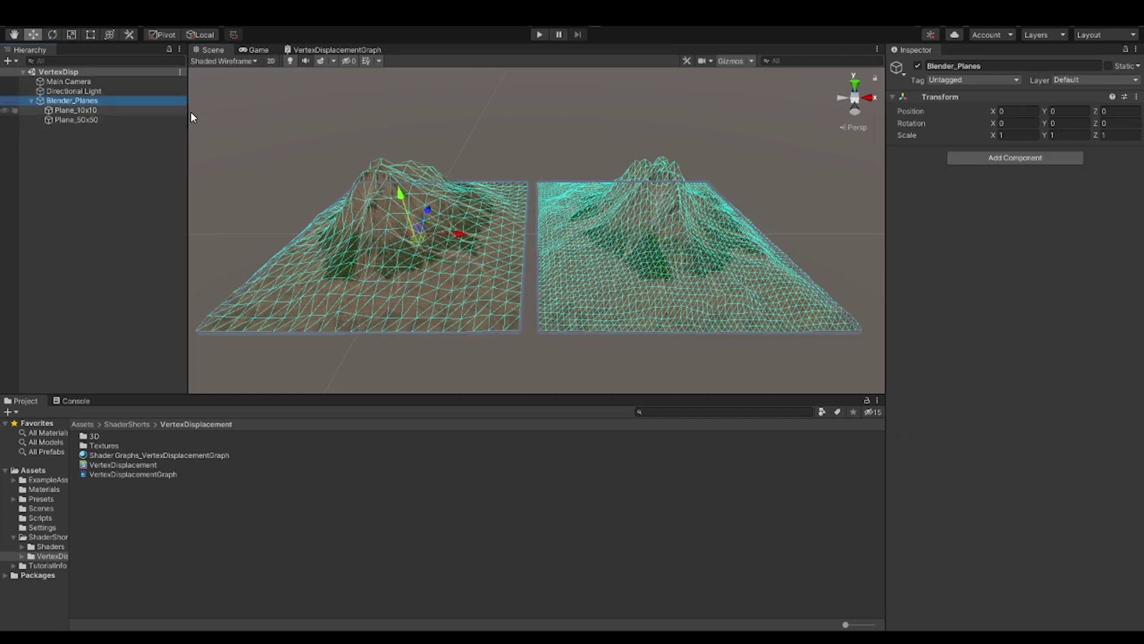
pyautogui.click(460, 206)
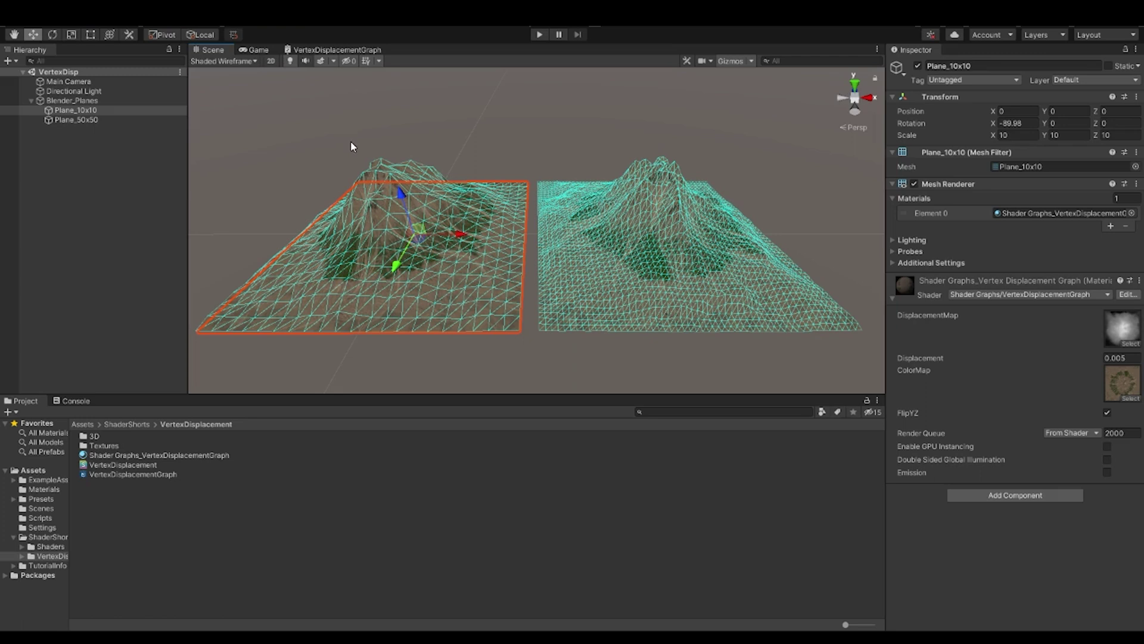
pyautogui.click(617, 231)
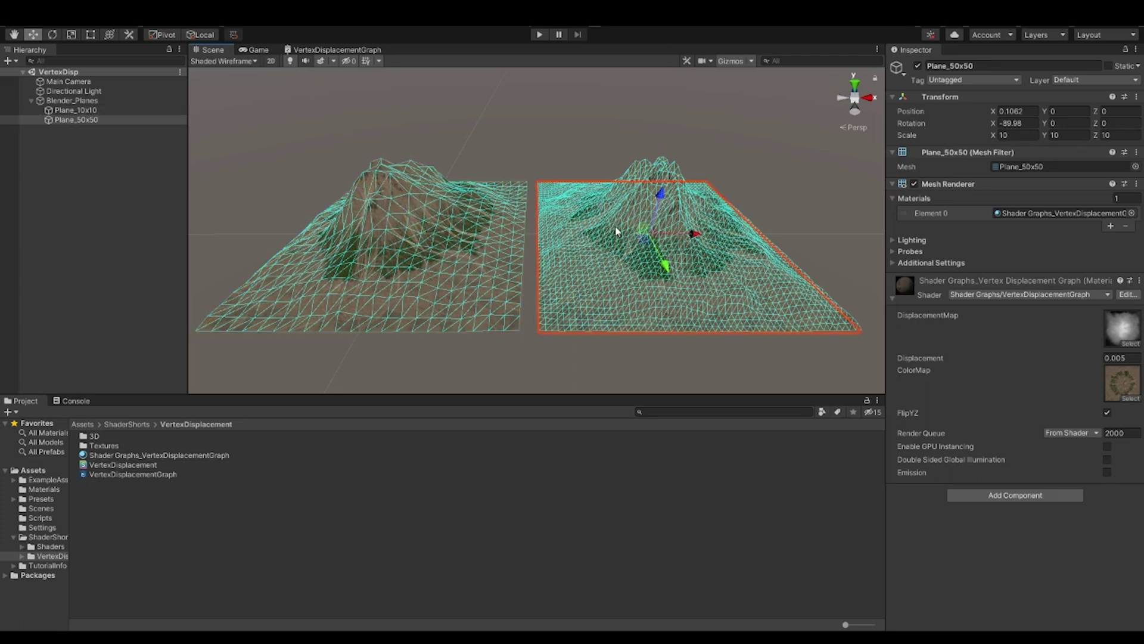
pyautogui.press('x')
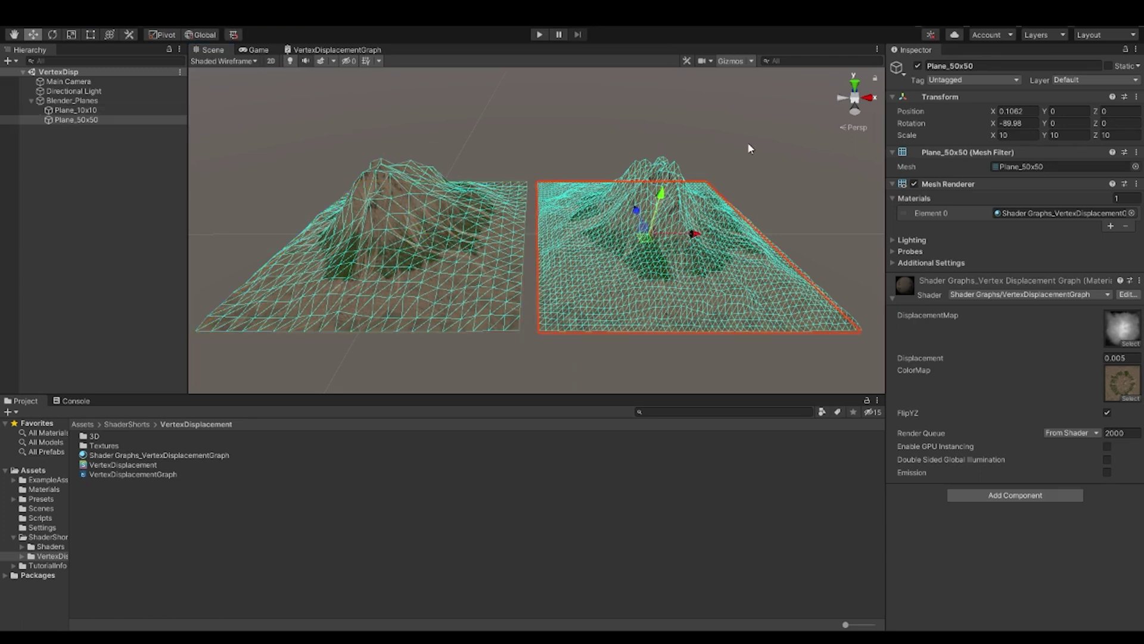
pyautogui.press('alt')
# In the browser, play the Twitch mountain flight replay briefly, pause it, and go to the YouTube ocean-waves tab
pyautogui.hotkey('alt', 'Tab')
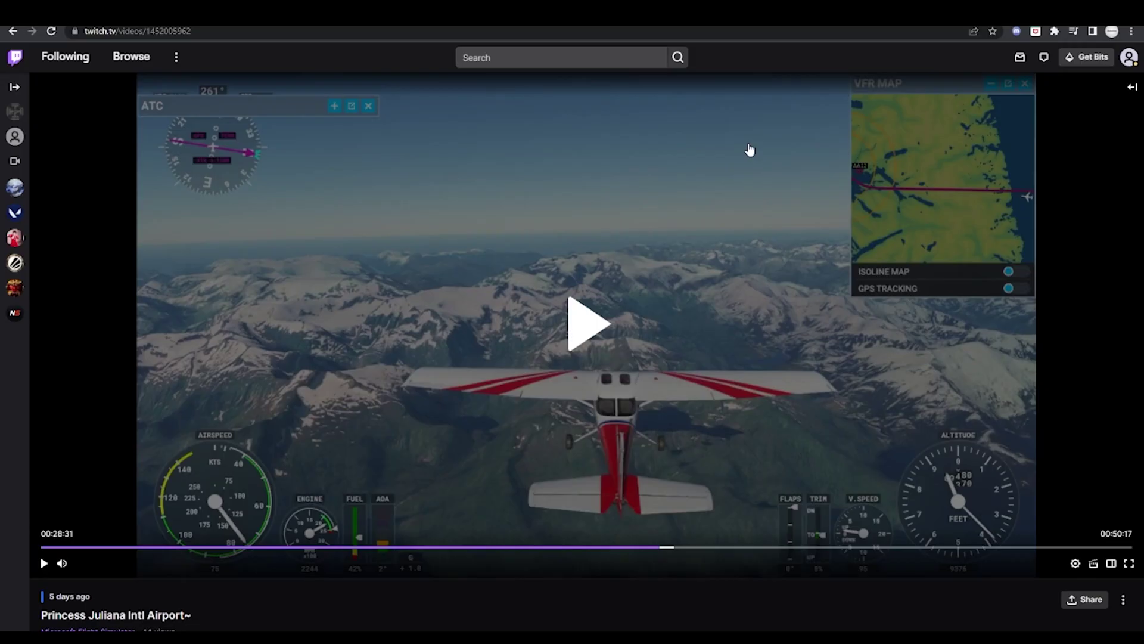
pyautogui.click(665, 545)
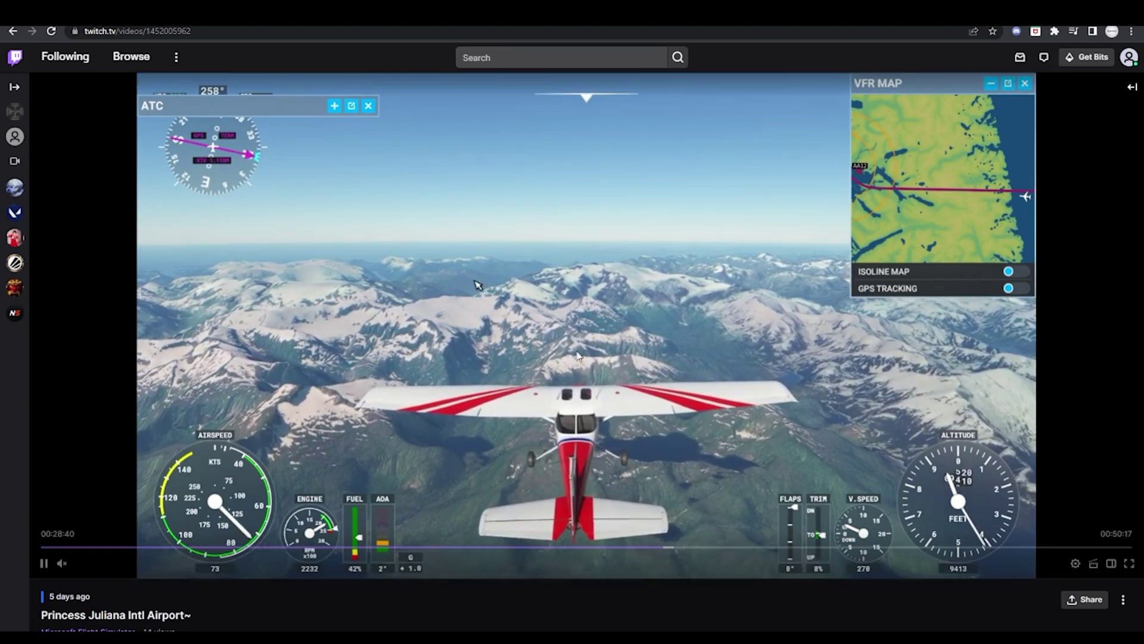
pyautogui.click(43, 563)
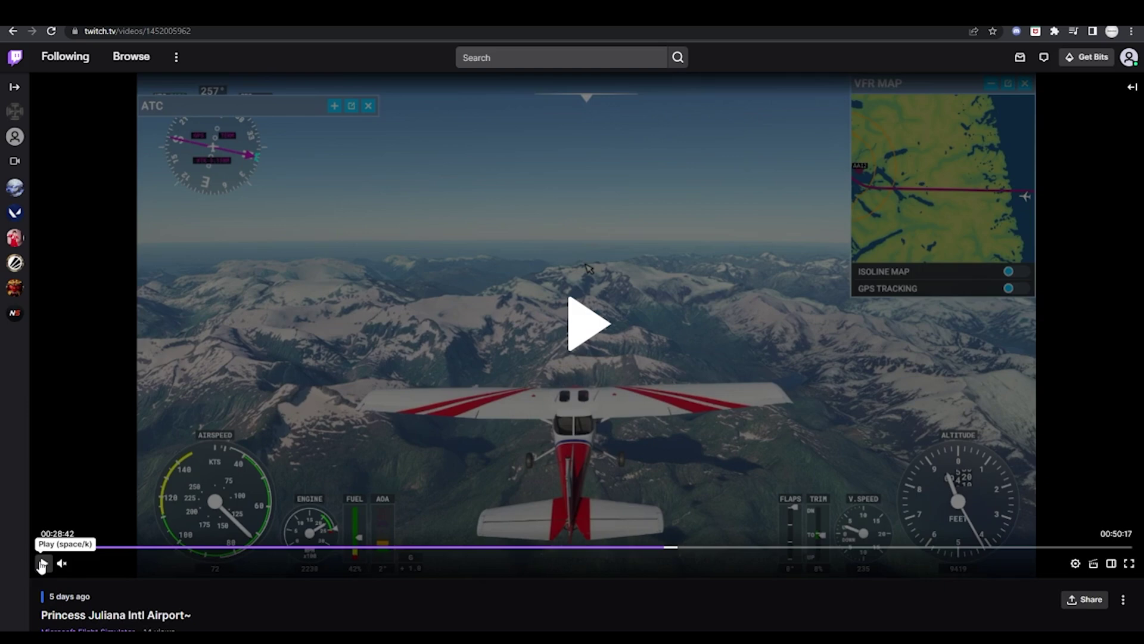
pyautogui.click(238, 26)
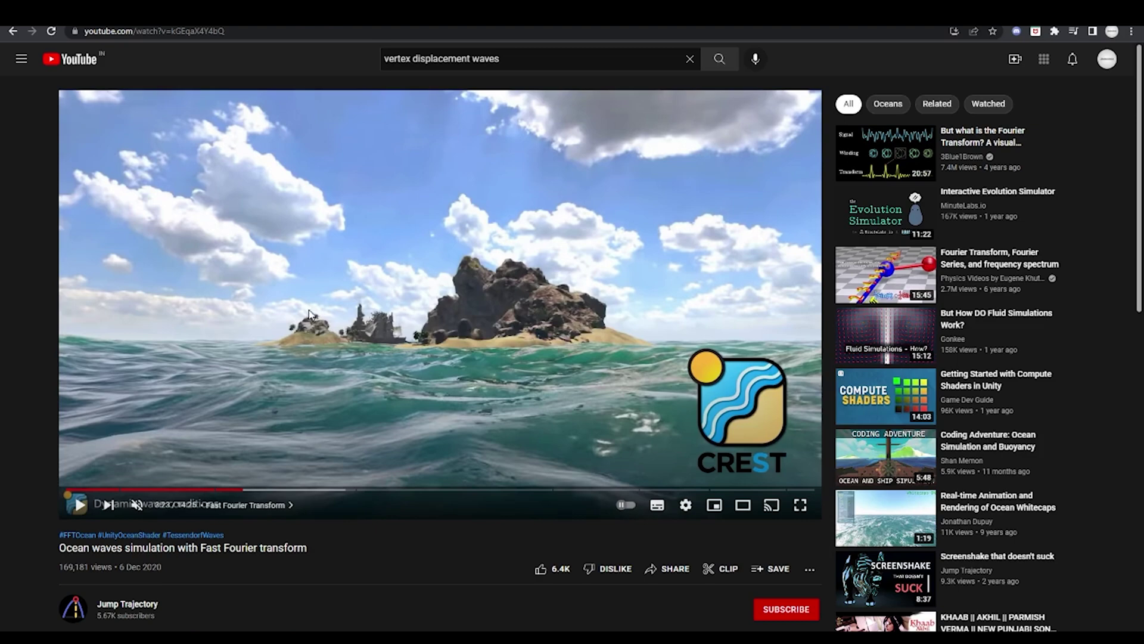
# Play and pause the FFT ocean-waves video twice, then open the Distance based Vertex Displacement and Tessellation video
pyautogui.click(401, 267)
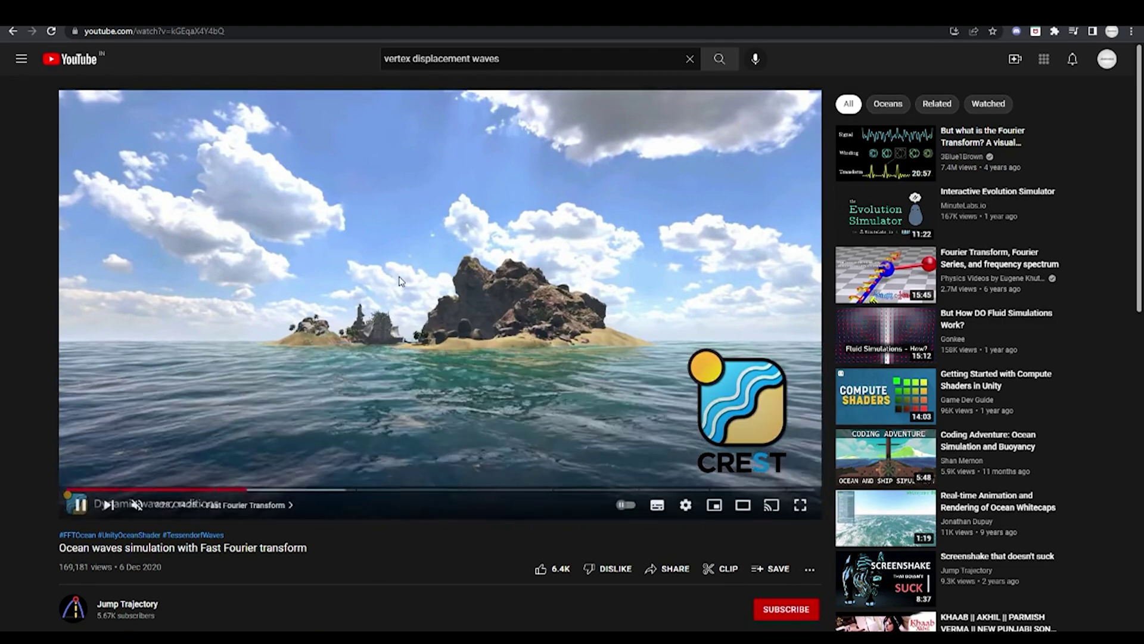
pyautogui.click(403, 298)
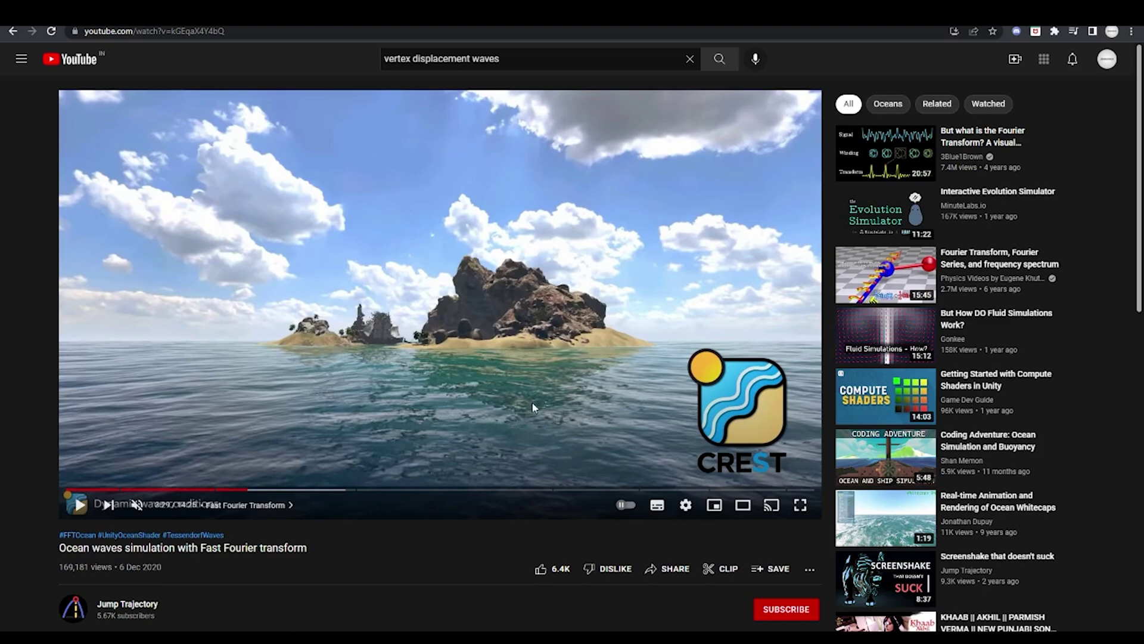
pyautogui.click(227, 359)
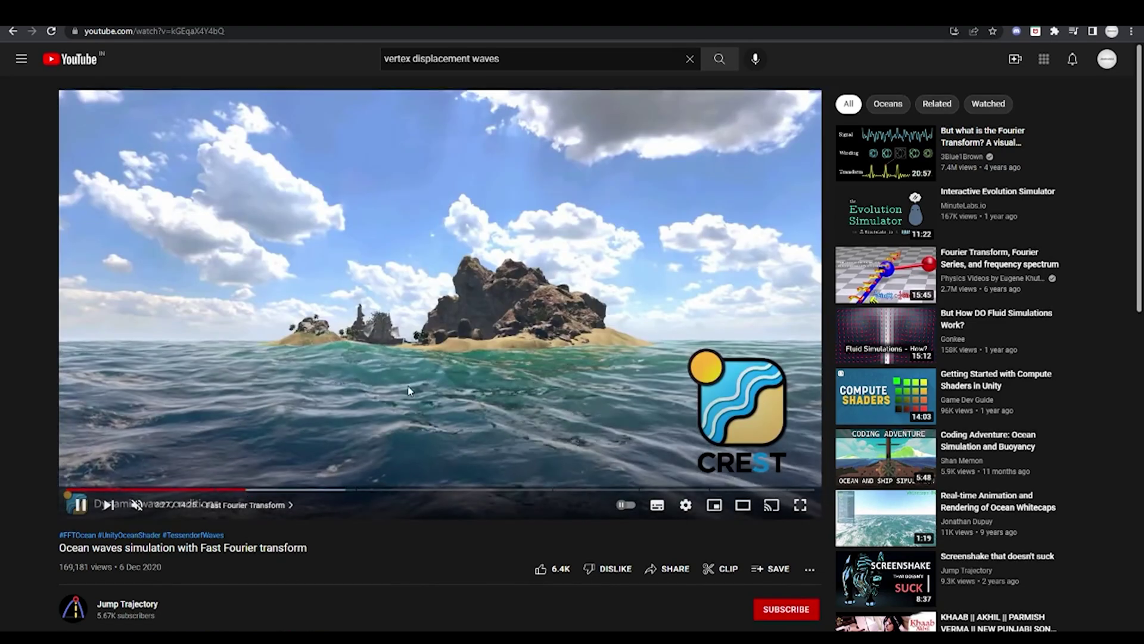
pyautogui.click(508, 363)
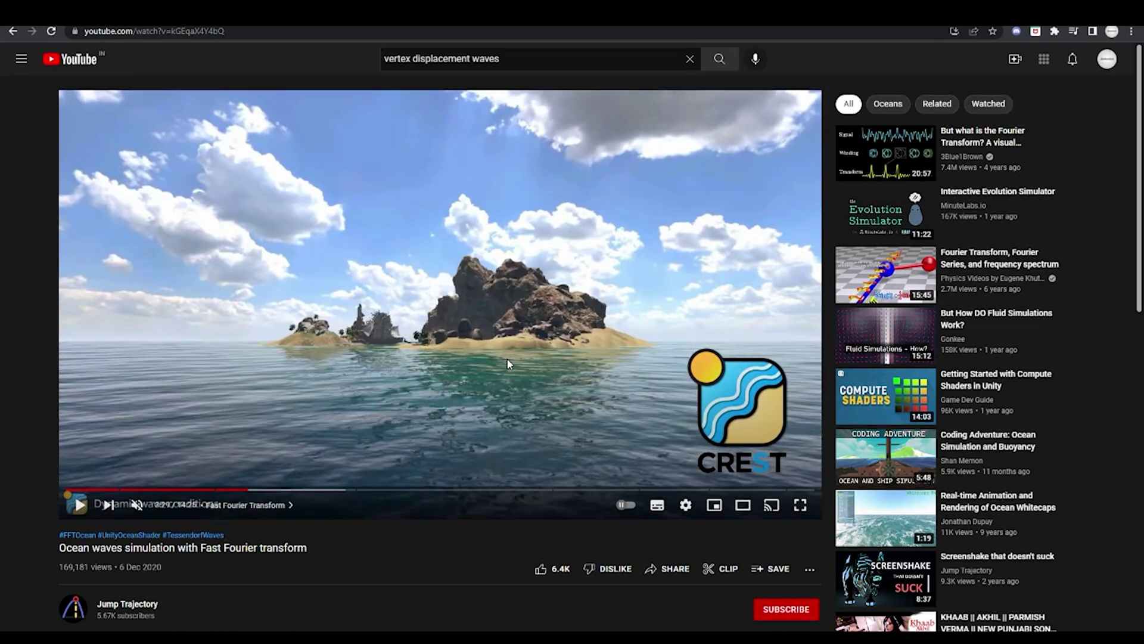
pyautogui.click(361, 12)
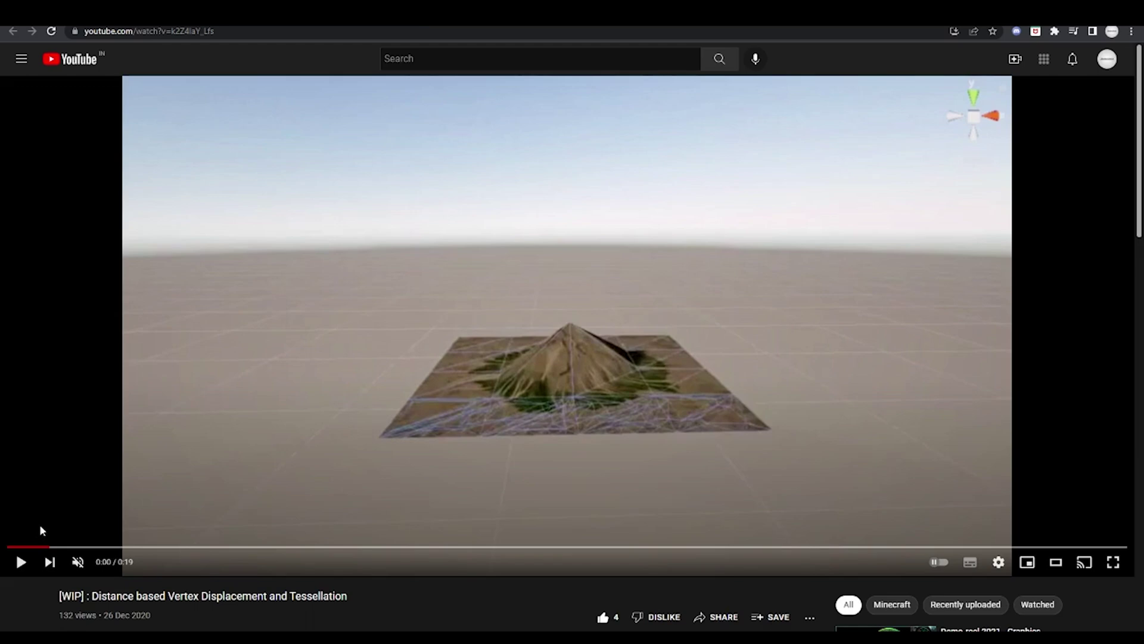
# Play the tessellated terrain video and pause it near 0:18, close to its end
pyautogui.click(28, 569)
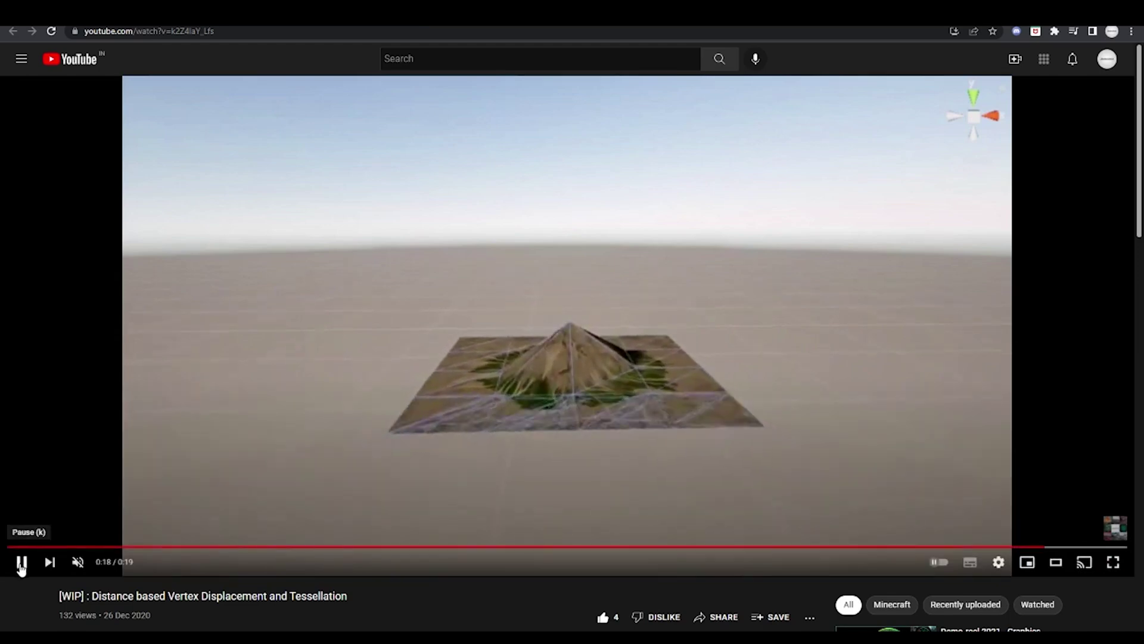
pyautogui.click(21, 563)
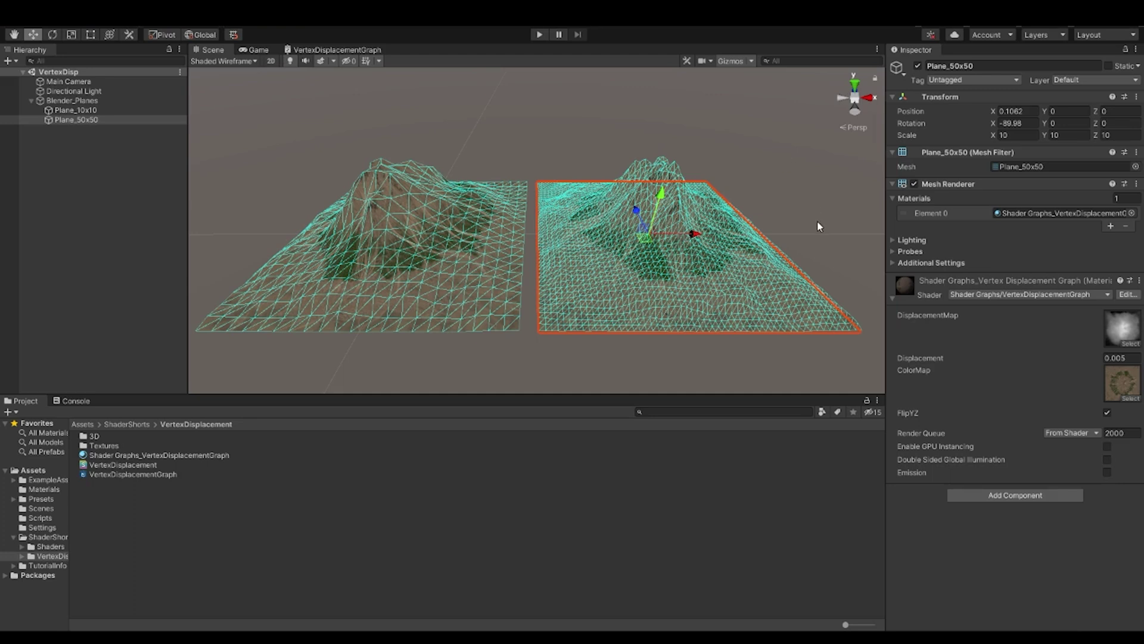
# Switch the Scene view Draw Mode from wireframe to Shaded
pyautogui.click(250, 59)
pyautogui.click(240, 82)
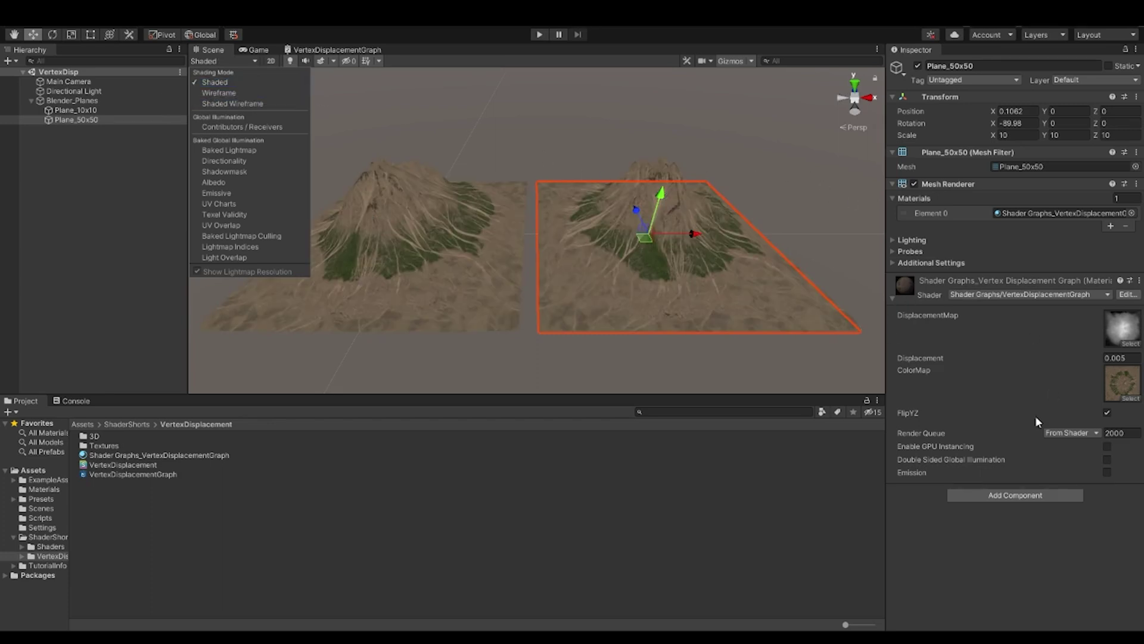
pyautogui.click(824, 219)
# On Plane_50x50's material, set Displacement to 0.001, then change it to 0.005
pyautogui.click(746, 266)
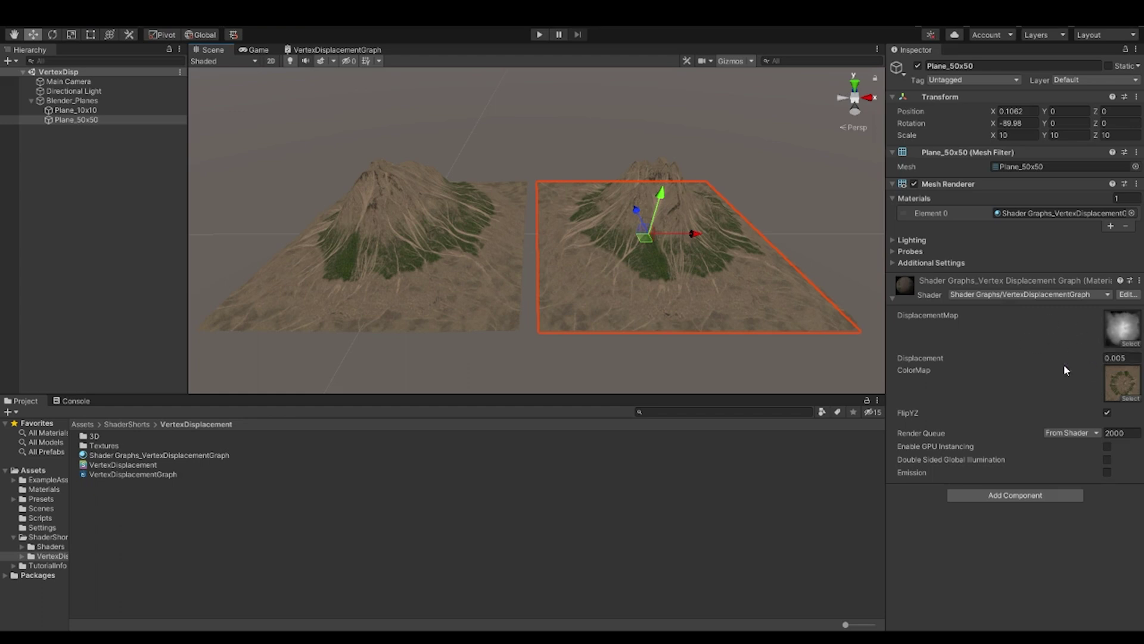
pyautogui.click(1121, 357)
pyautogui.write('0.001')
pyautogui.moveTo(1128, 358); pyautogui.dragTo(1114, 357)
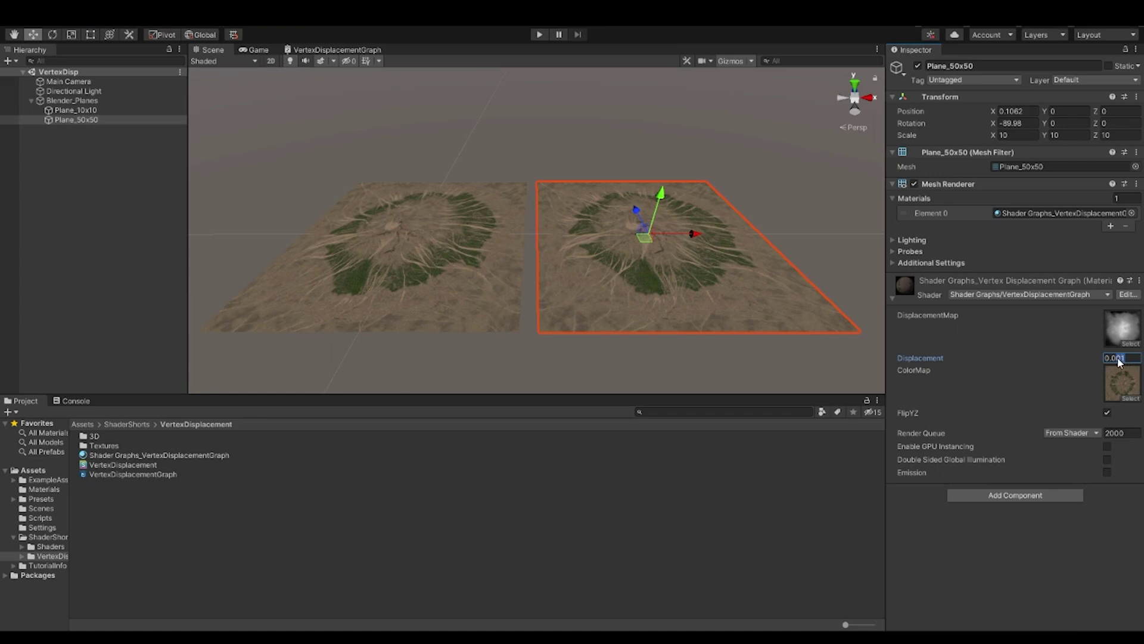
pyautogui.write('05')
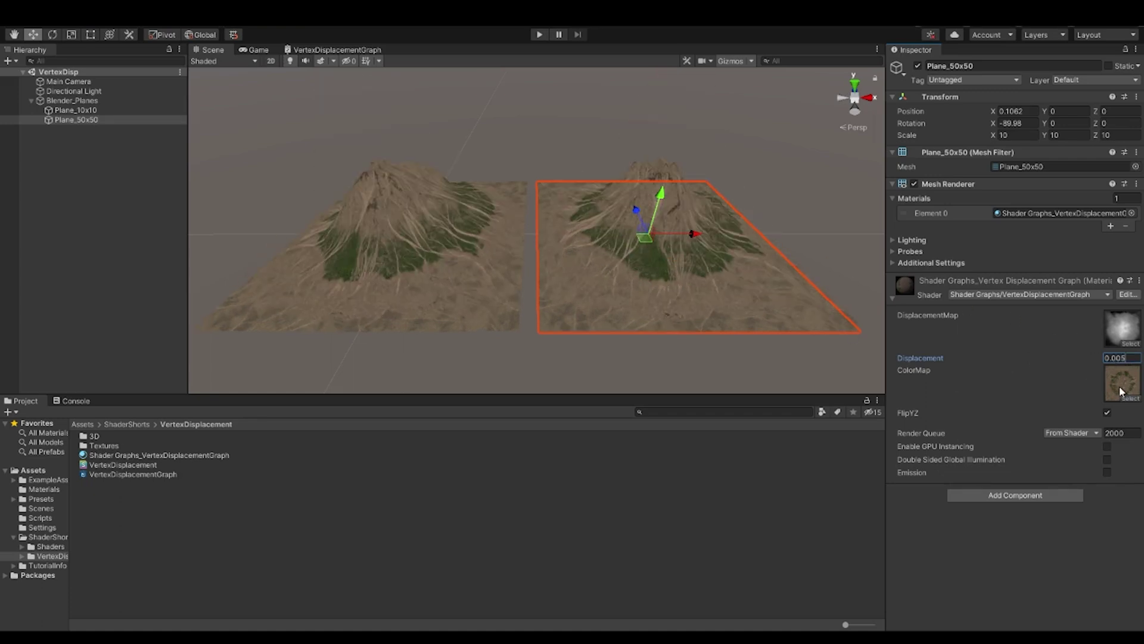
# Toggle FlipYZ off and back on twice to compare the inverted terrain, leaving it on
pyautogui.click(1107, 413)
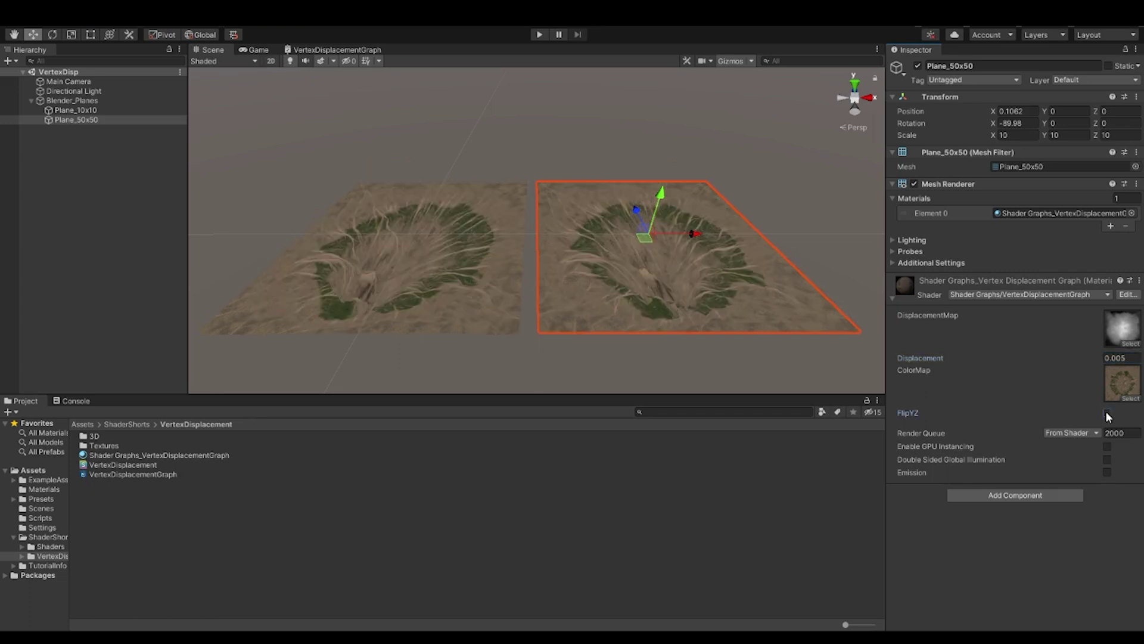
pyautogui.click(1107, 412)
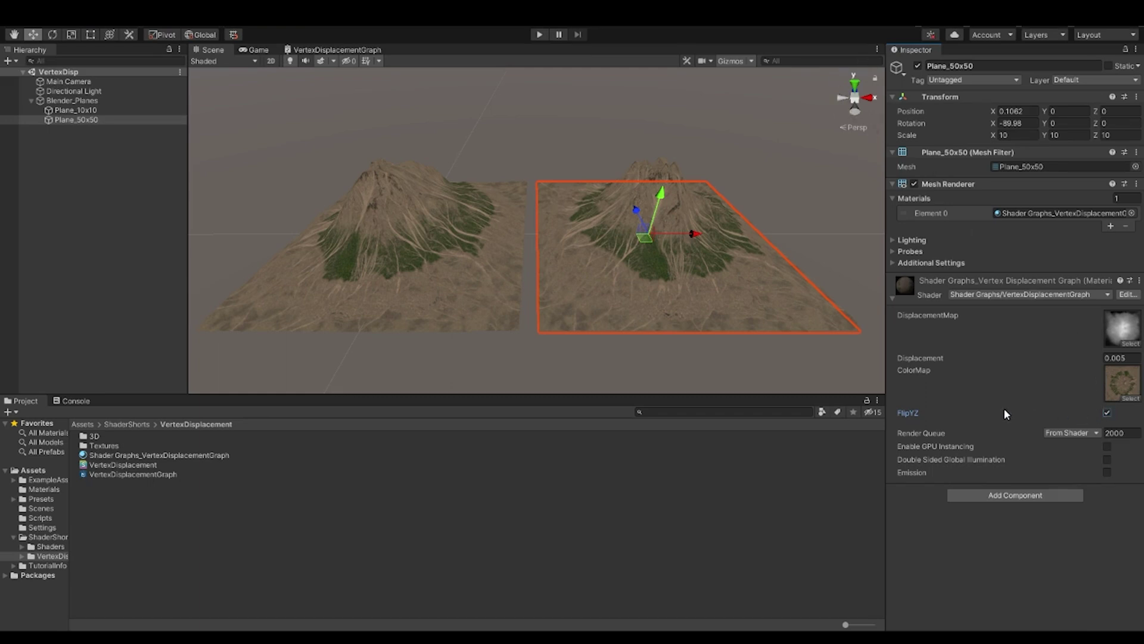
pyautogui.click(1107, 412)
pyautogui.click(1106, 412)
pyautogui.click(337, 50)
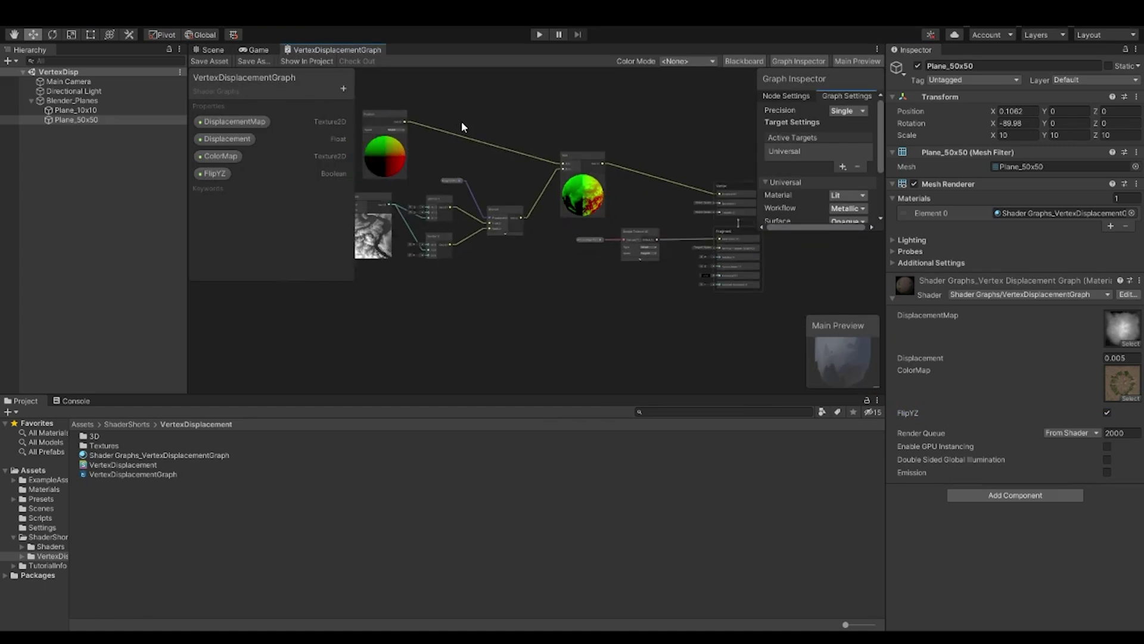
pyautogui.moveTo(462, 126); pyautogui.dragTo(491, 196, button='middle')
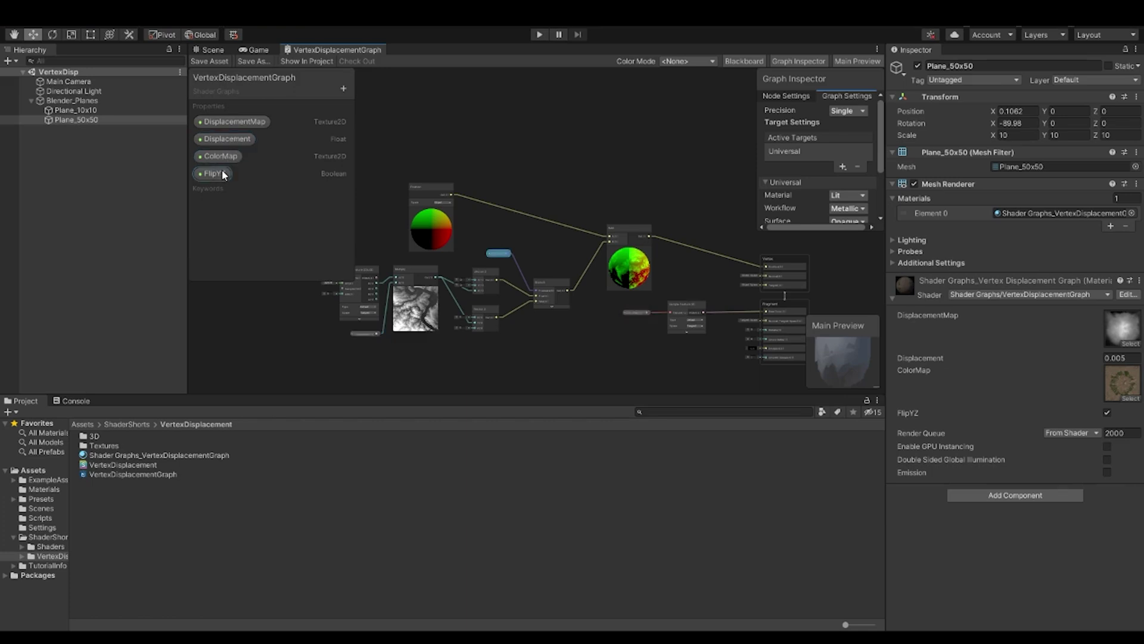
pyautogui.moveTo(625, 169); pyautogui.dragTo(730, 130, button='middle')
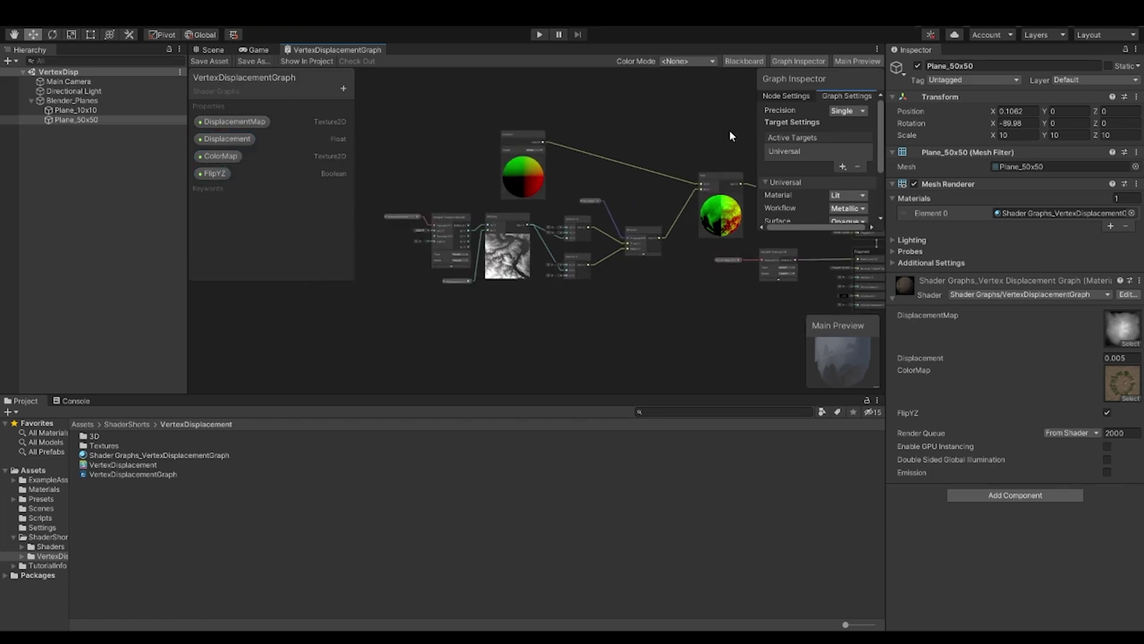
pyautogui.click(795, 62)
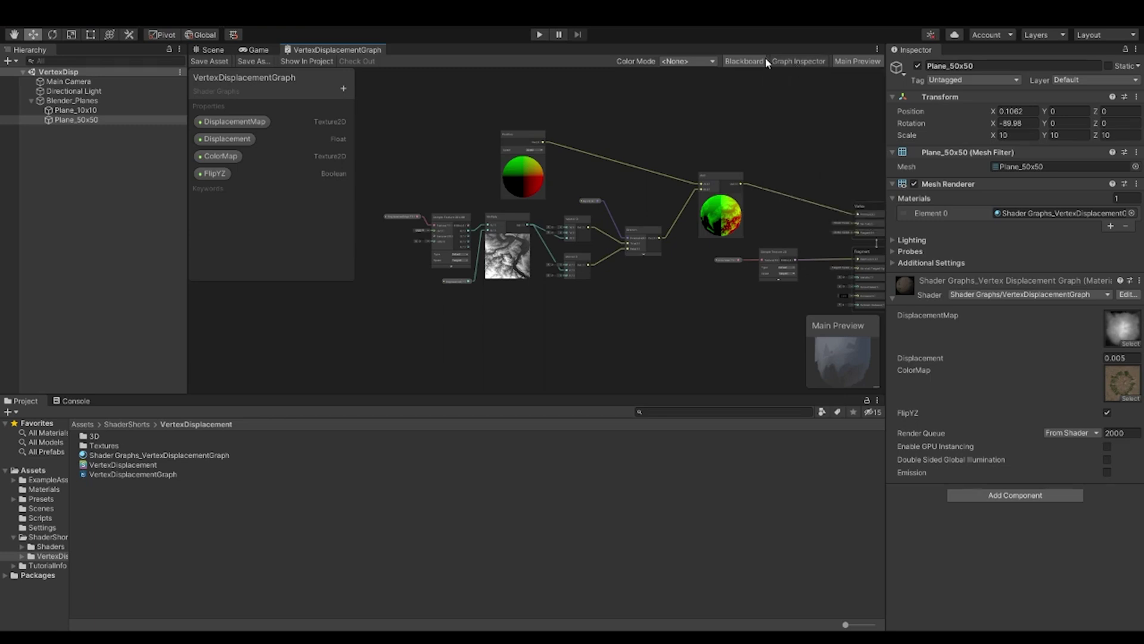
pyautogui.rightClick(333, 50)
pyautogui.click(345, 60)
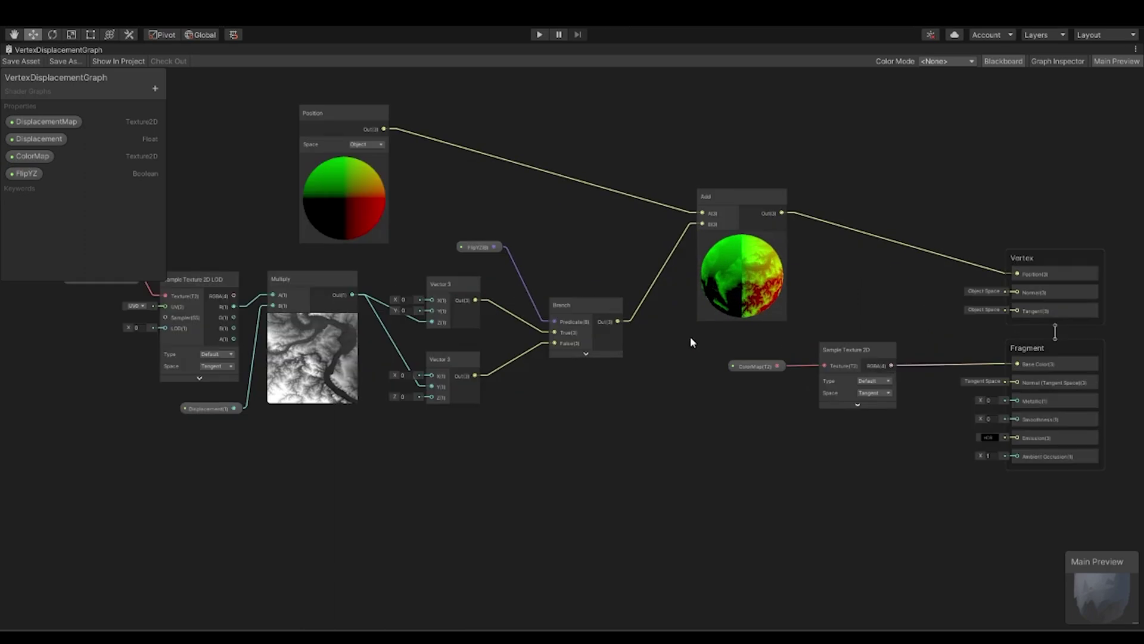
pyautogui.moveTo(690, 338); pyautogui.dragTo(732, 369, button='middle')
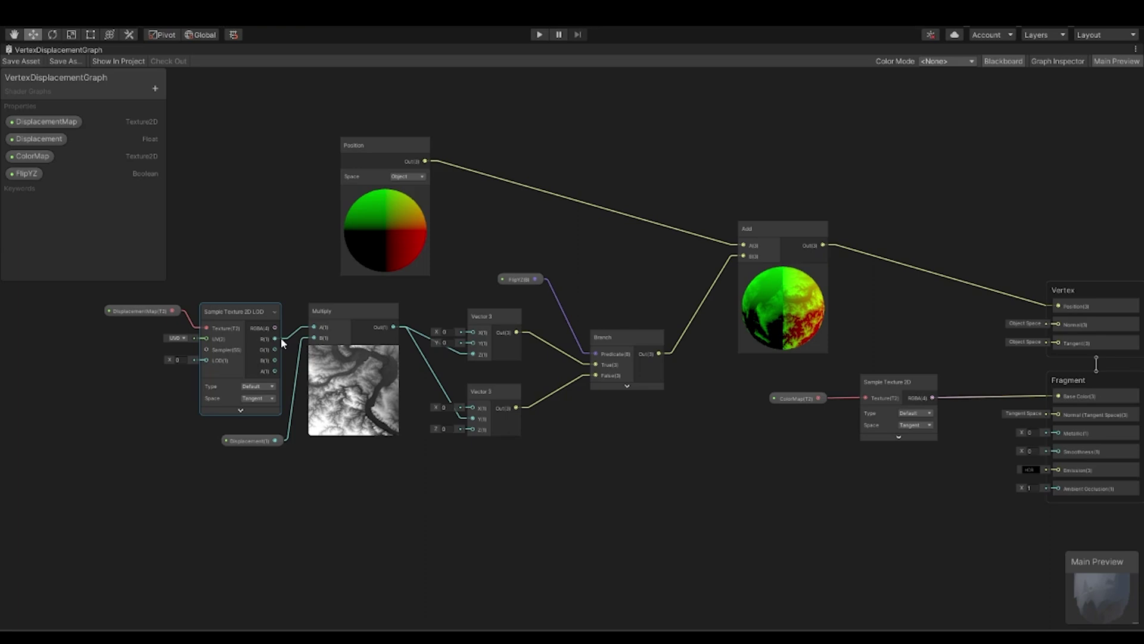
pyautogui.click(370, 145)
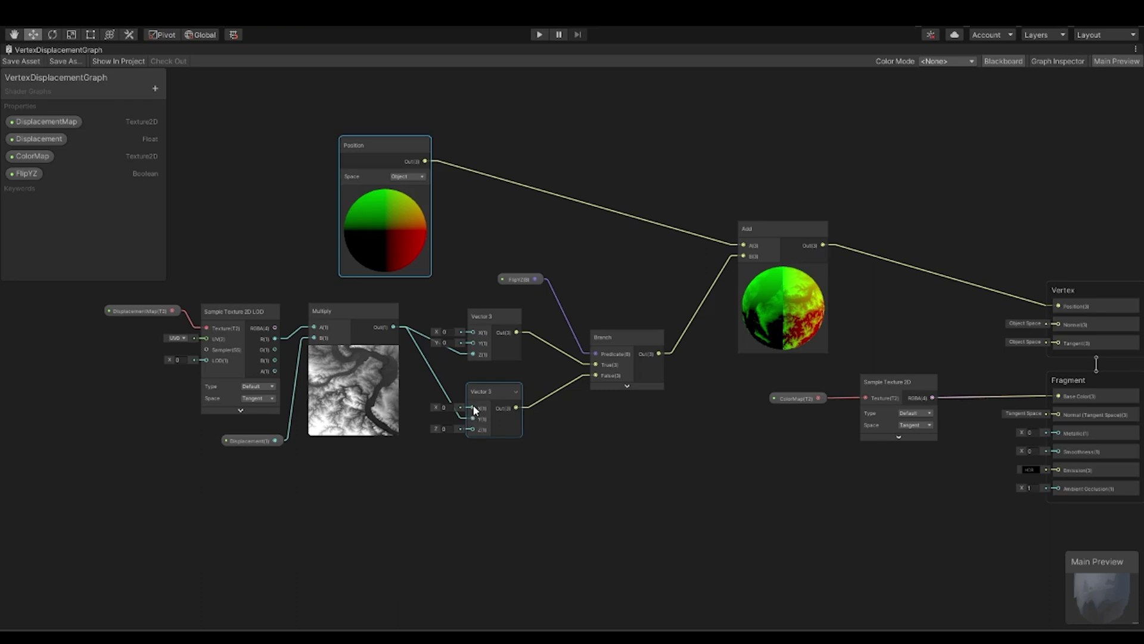
# Inspect the FlipYZ property, both Vector 3 nodes and the Position node in the graph
pyautogui.click(520, 278)
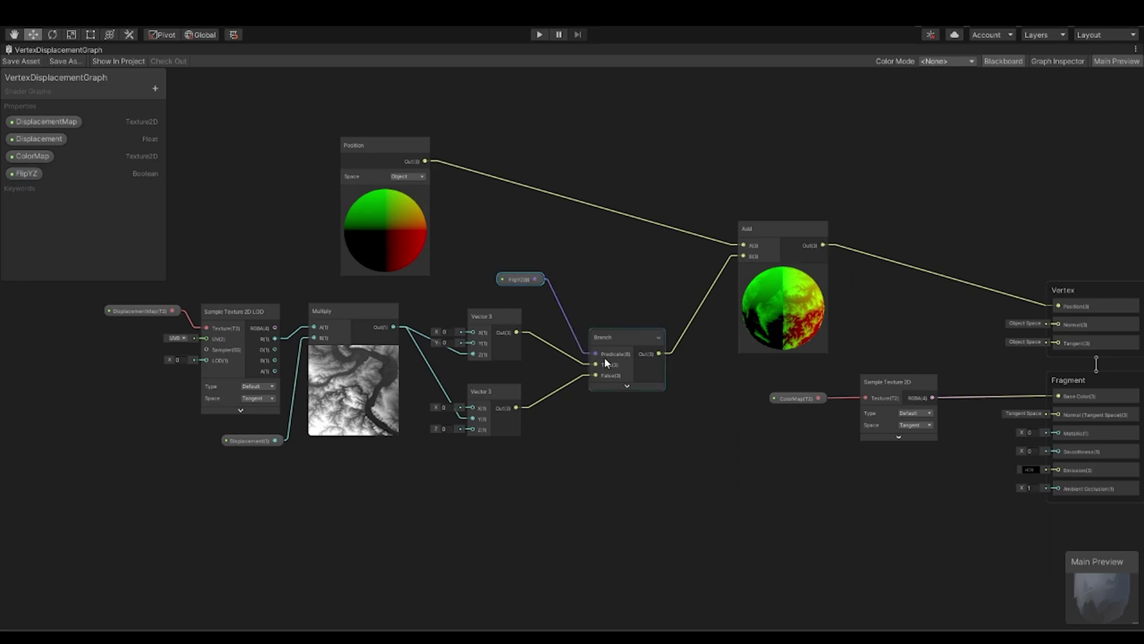
pyautogui.click(484, 316)
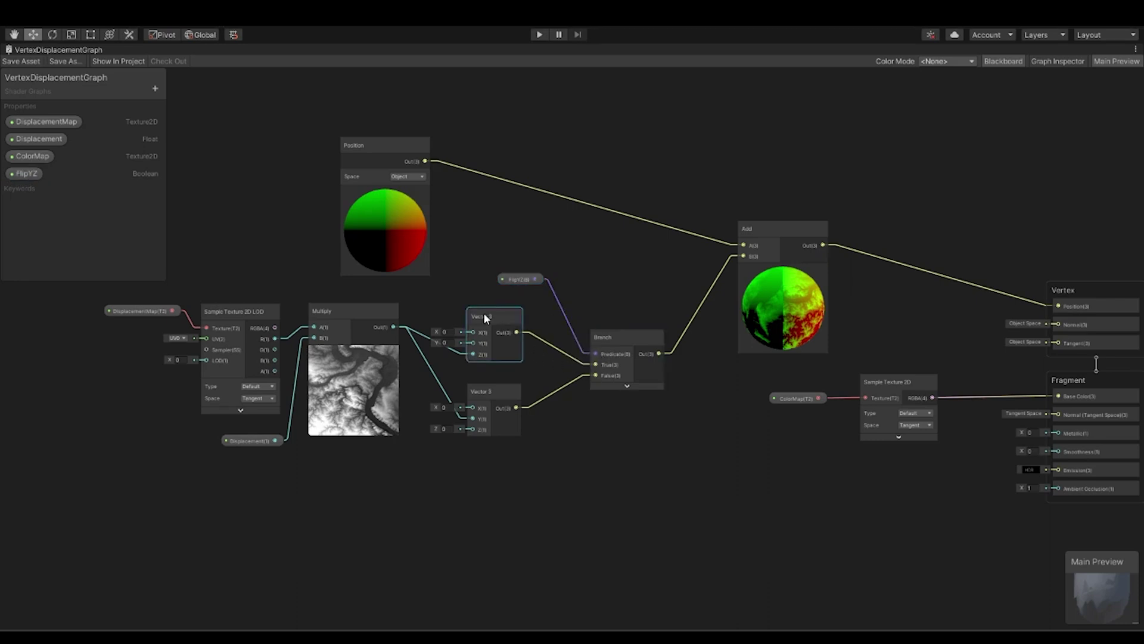
pyautogui.click(499, 394)
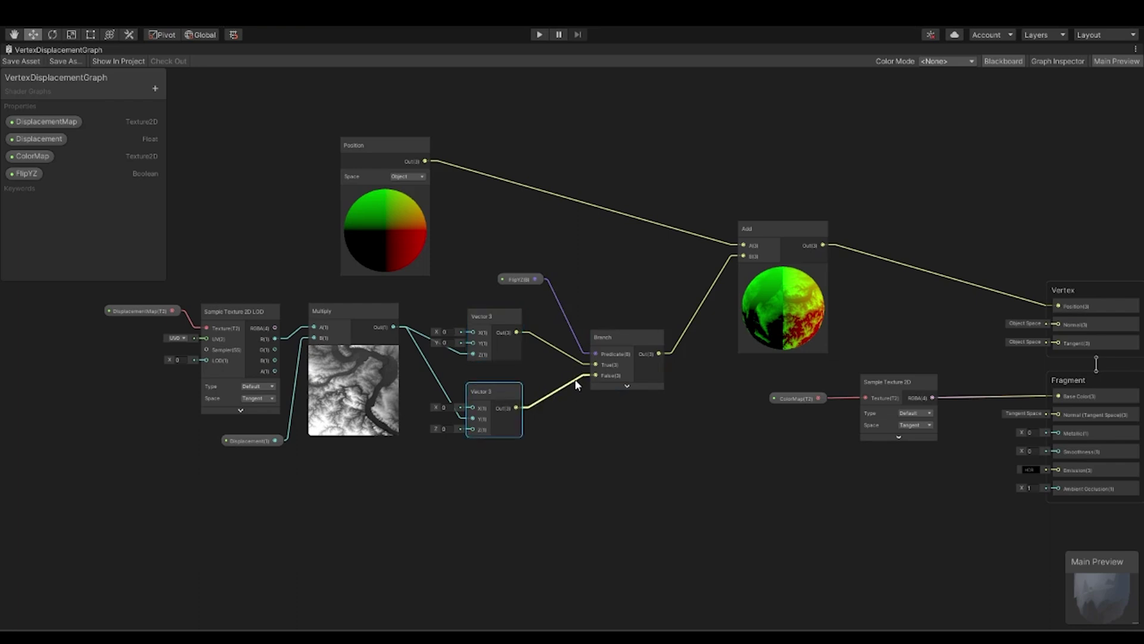
pyautogui.click(463, 240)
pyautogui.click(386, 151)
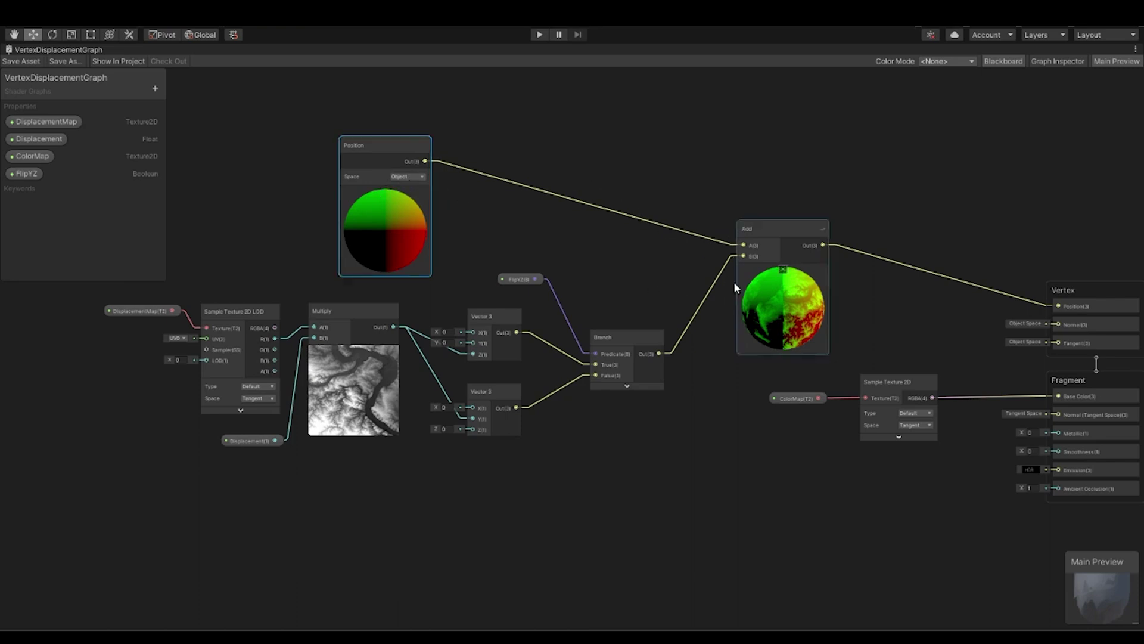
# Inspect the Vertex outputs, Sample Texture 2D LOD, Add and colour Sample Texture 2D nodes, then open the graph tab's menu
pyautogui.moveTo(785, 278); pyautogui.dragTo(706, 291, button='middle')
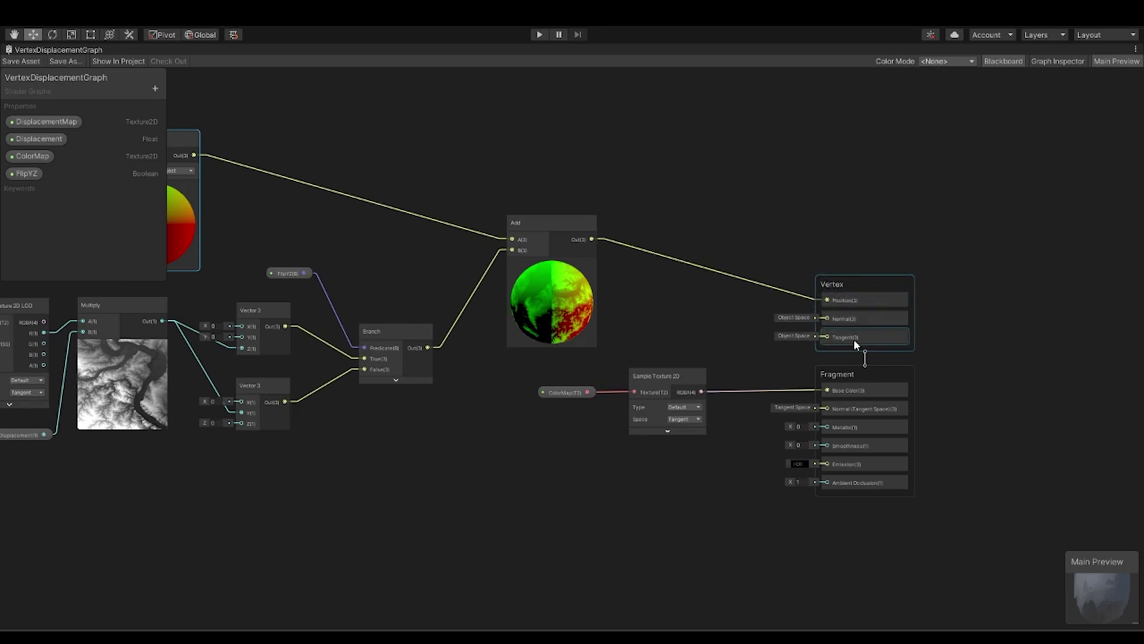
pyautogui.scroll(2, 717, 410)
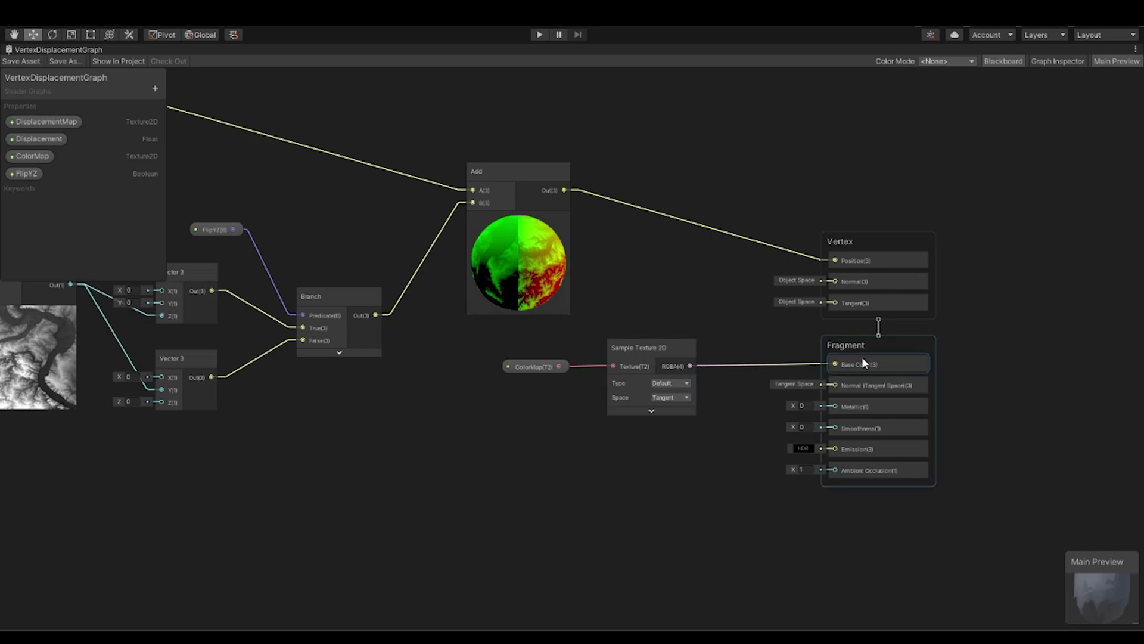
pyautogui.moveTo(547, 451); pyautogui.dragTo(888, 449, button='middle')
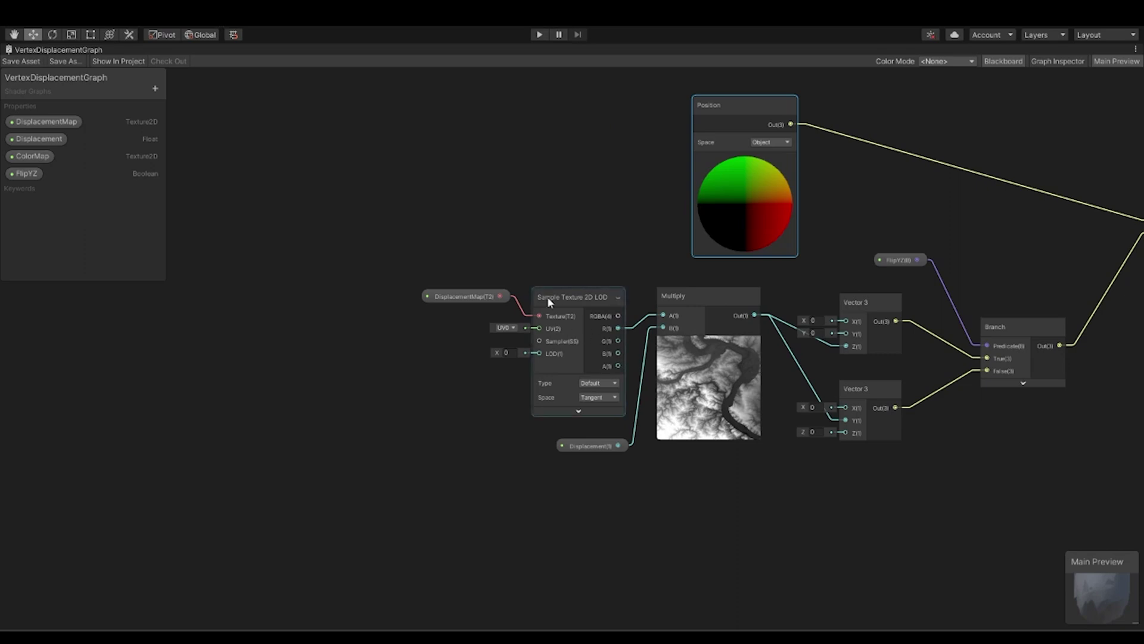
pyautogui.click(547, 295)
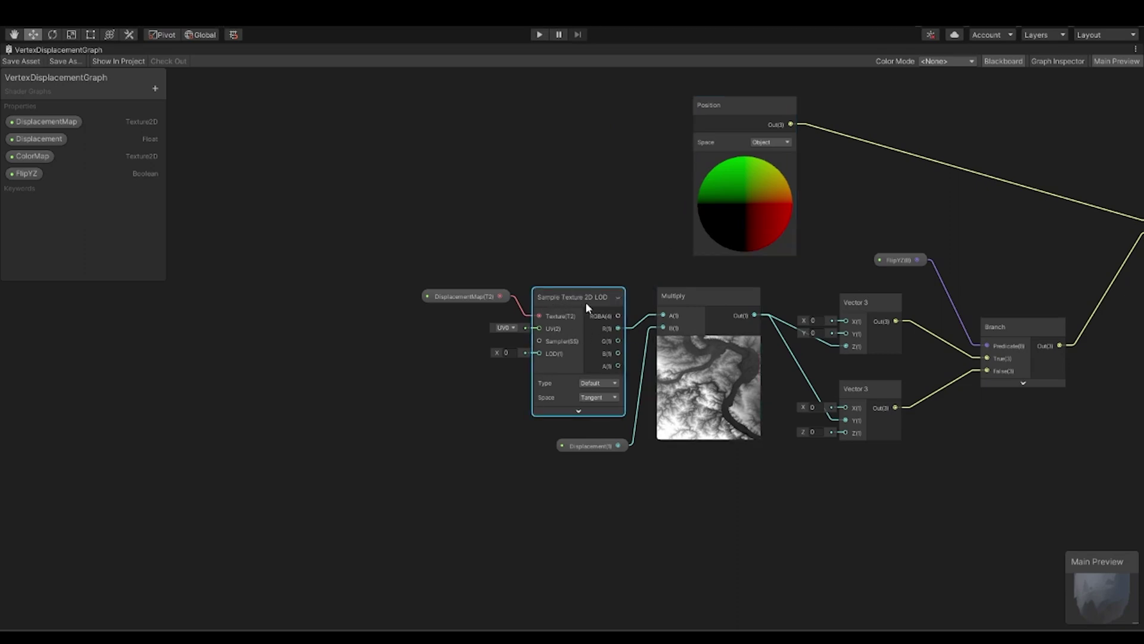
pyautogui.moveTo(585, 302); pyautogui.dragTo(226, 273, button='middle')
pyautogui.click(974, 356)
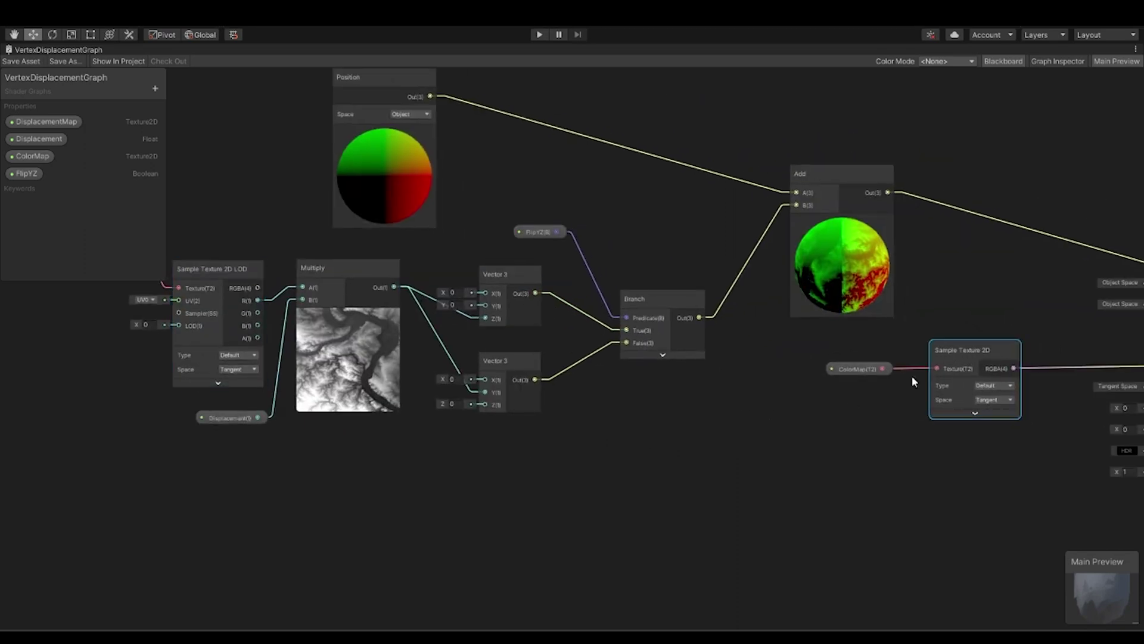
pyautogui.moveTo(586, 435); pyautogui.dragTo(824, 468, button='middle')
pyautogui.click(449, 313)
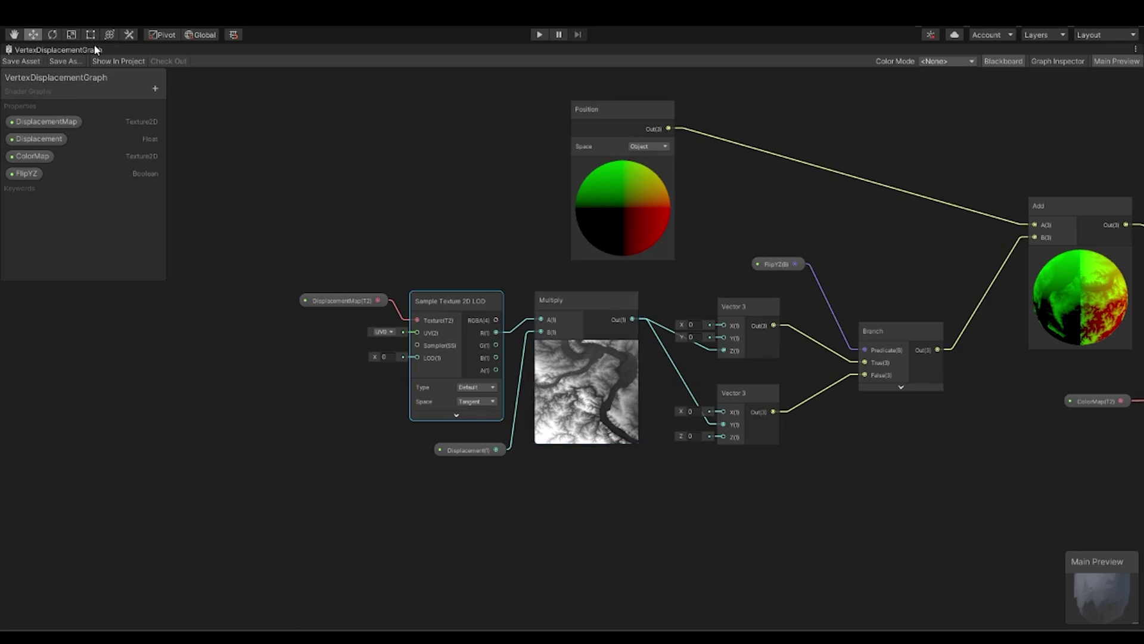
pyautogui.rightClick(48, 50)
# Un-maximize the shader graph and orbit the Scene view to see both terrain planes
pyautogui.click(80, 56)
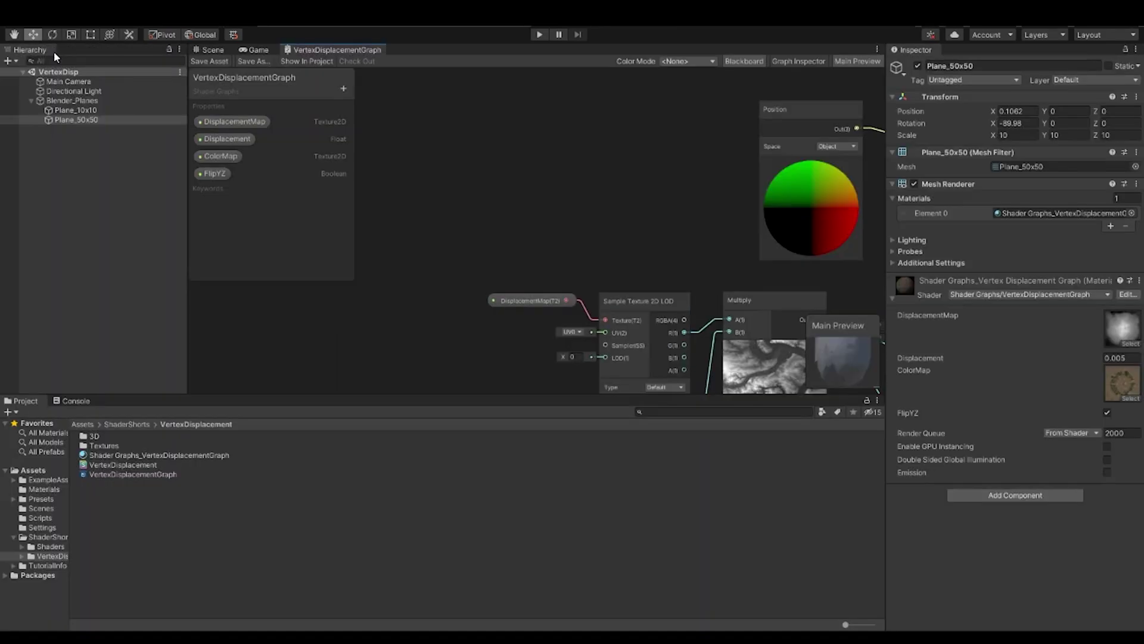
pyautogui.click(218, 49)
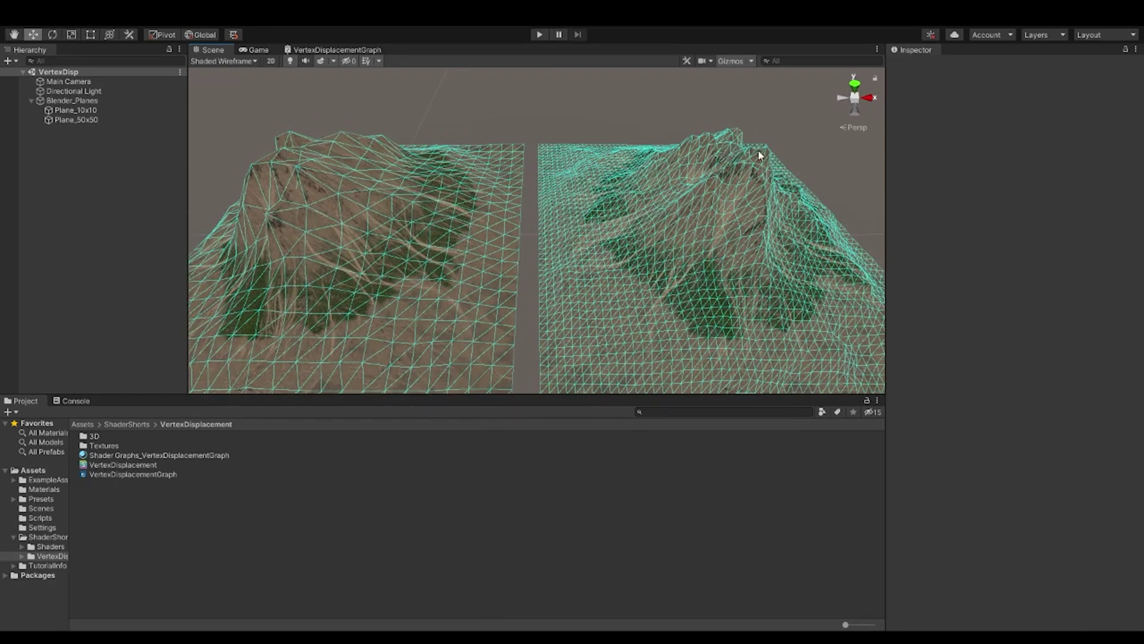
pyautogui.keyDown('alt'); pyautogui.moveTo(758, 149); pyautogui.dragTo(733, 182); pyautogui.keyUp('alt')
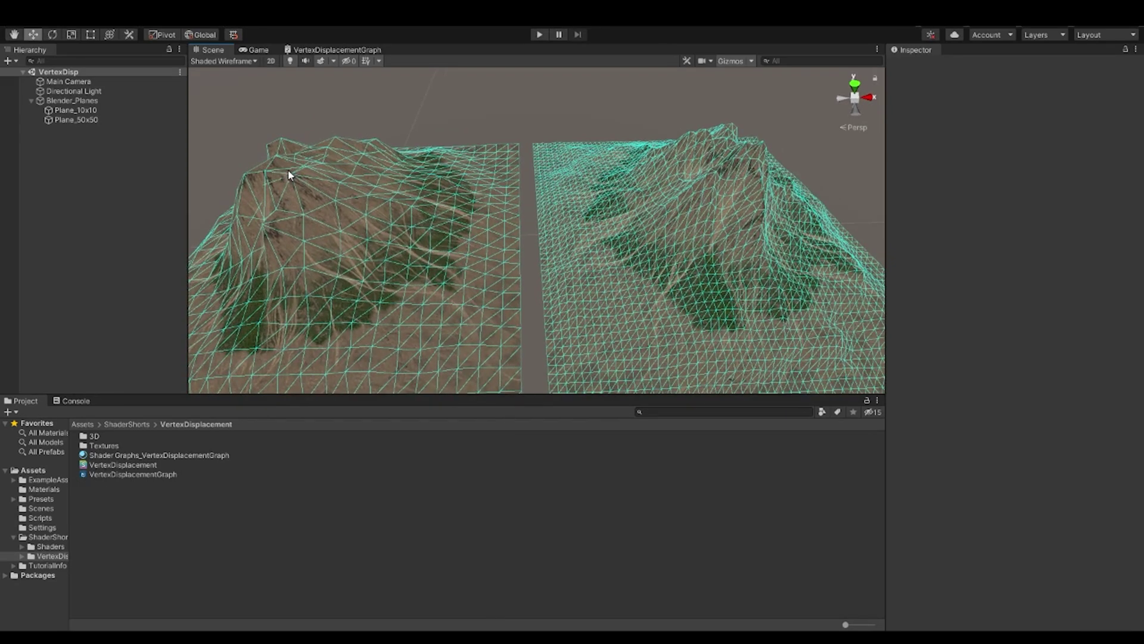
# Swap Plane_10x10's ColorMap to a plain white texture and orbit around the untextured terrains
pyautogui.click(323, 200)
pyautogui.click(1118, 322)
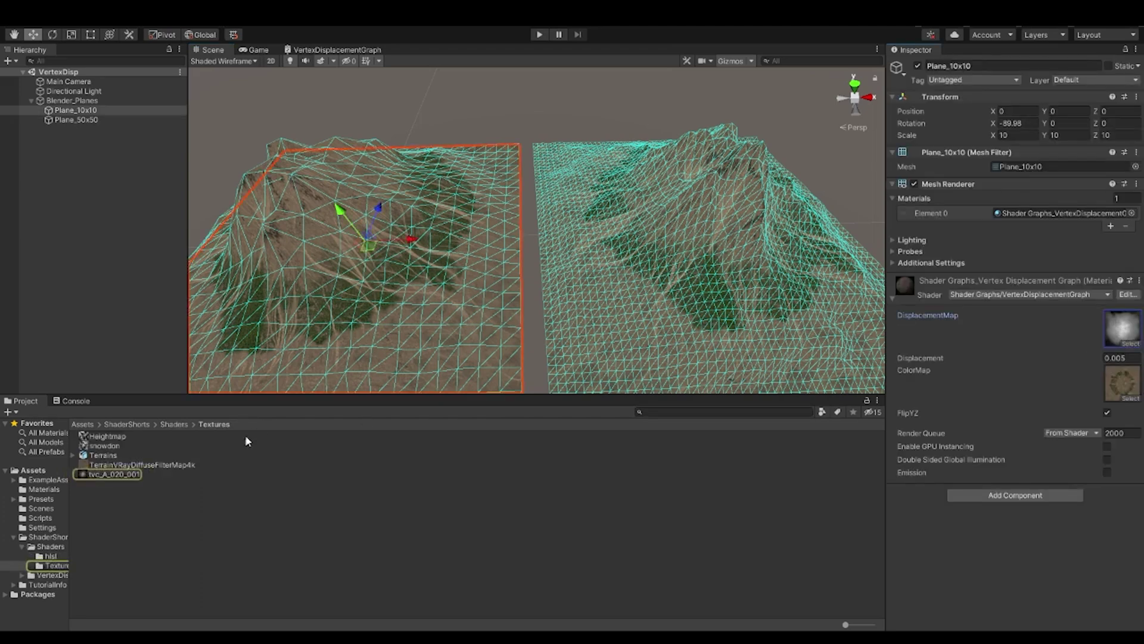
pyautogui.moveTo(1128, 383); pyautogui.dragTo(1128, 385)
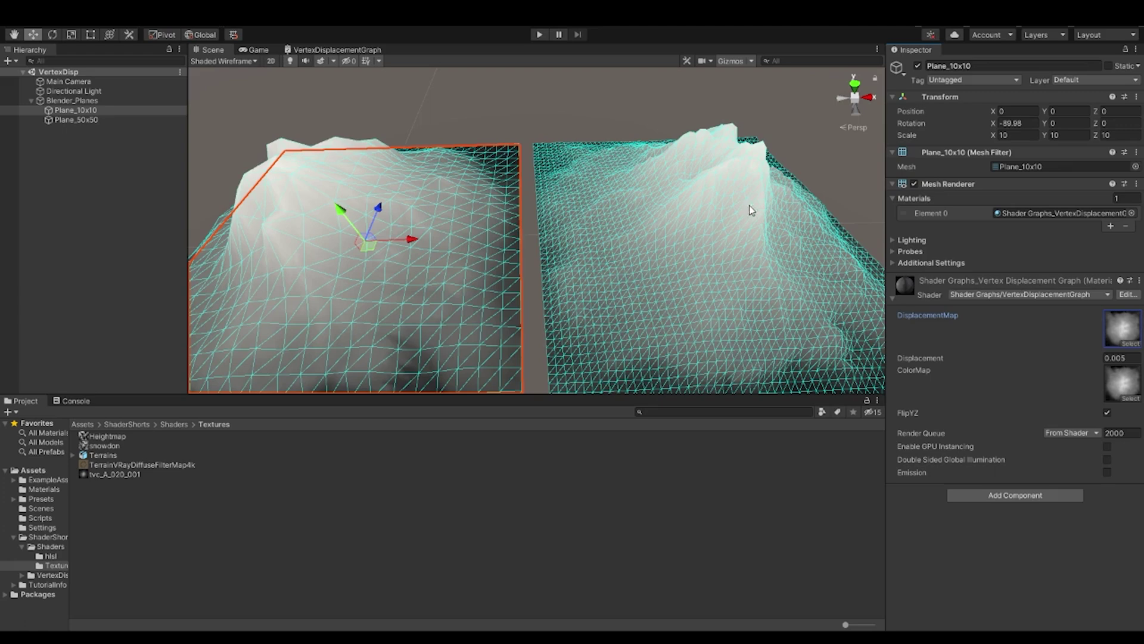
pyautogui.click(771, 113)
pyautogui.keyDown('alt'); pyautogui.moveTo(771, 113); pyautogui.dragTo(705, 205); pyautogui.keyUp('alt')
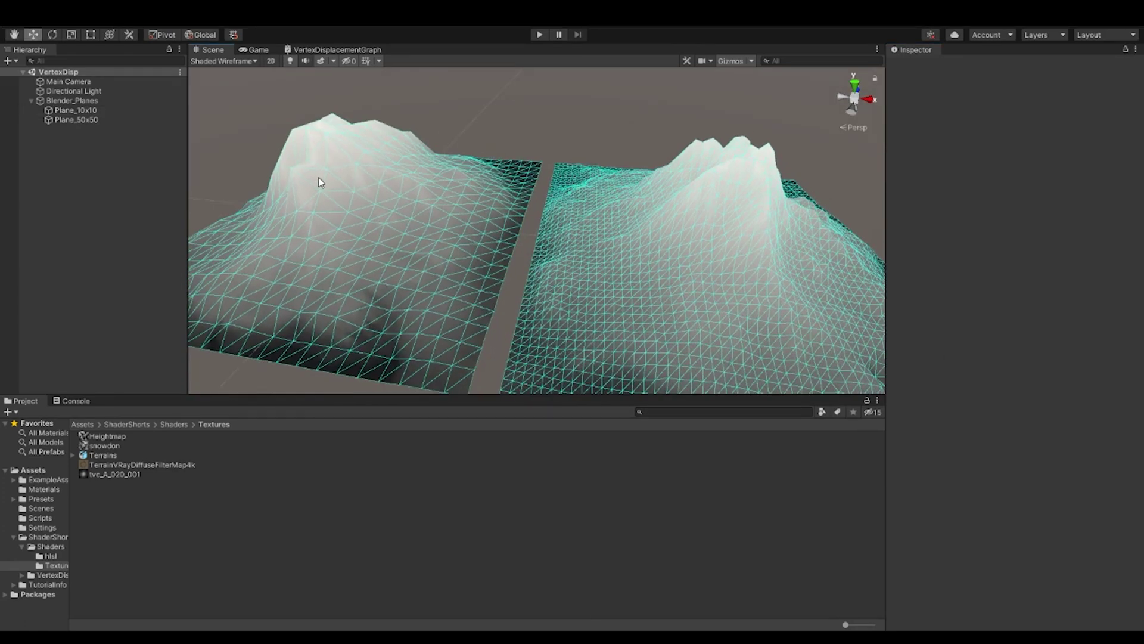
pyautogui.keyDown('alt'); pyautogui.moveTo(319, 179); pyautogui.dragTo(294, 238); pyautogui.keyUp('alt')
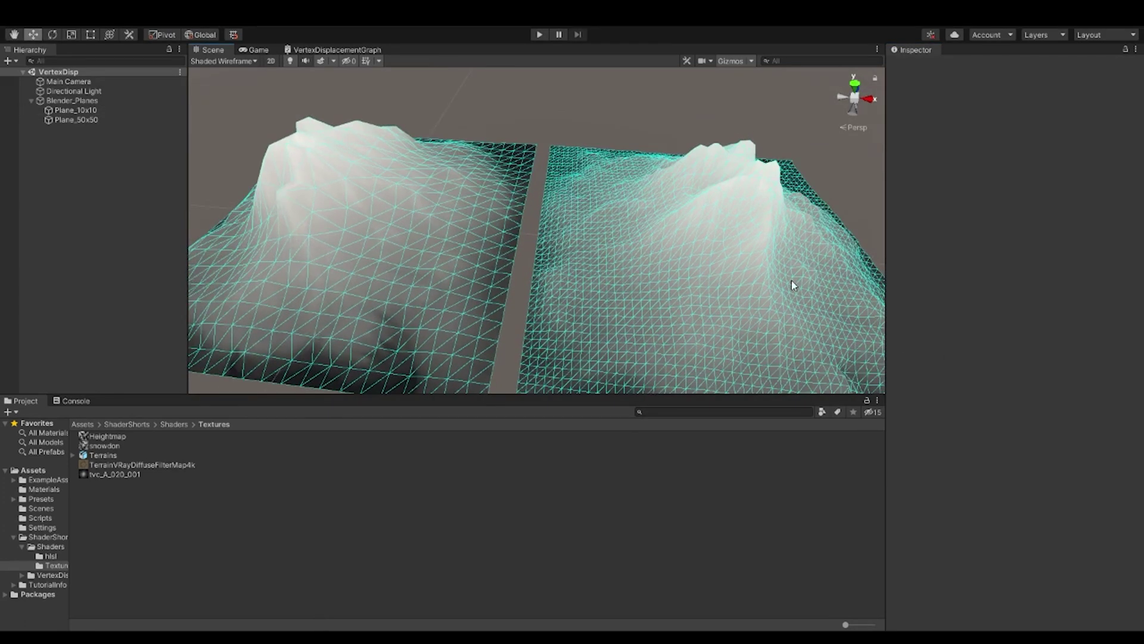
pyautogui.keyDown('alt'); pyautogui.moveTo(791, 280); pyautogui.dragTo(739, 178); pyautogui.keyUp('alt')
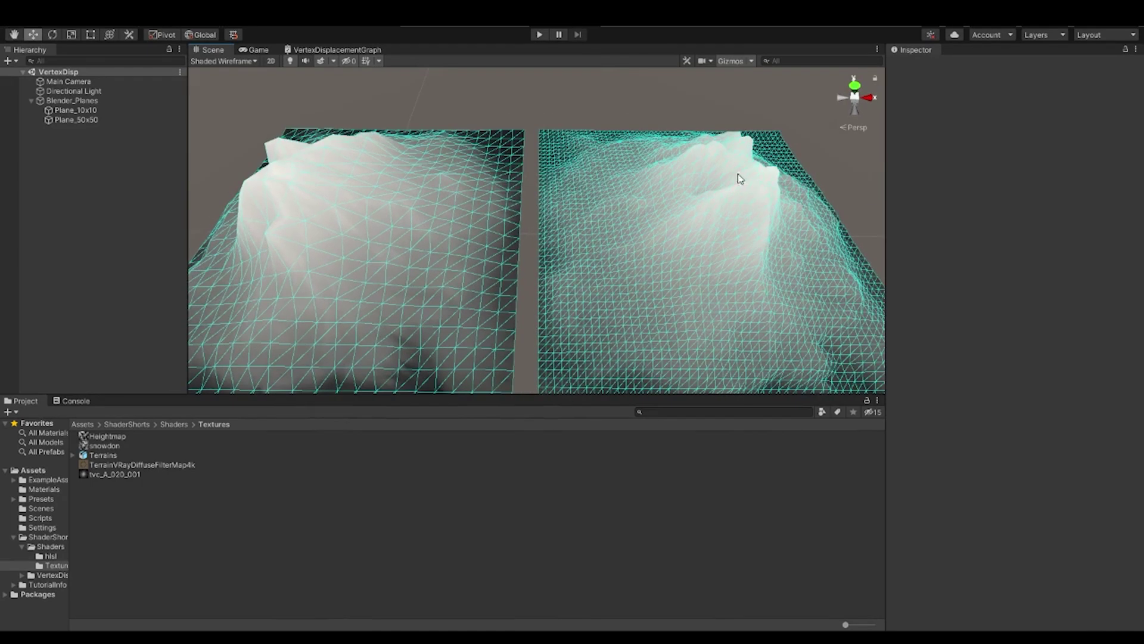
# Restore the terrain texture as Plane_50x50's ColorMap and view the textured terrain from lower down
pyautogui.click(724, 202)
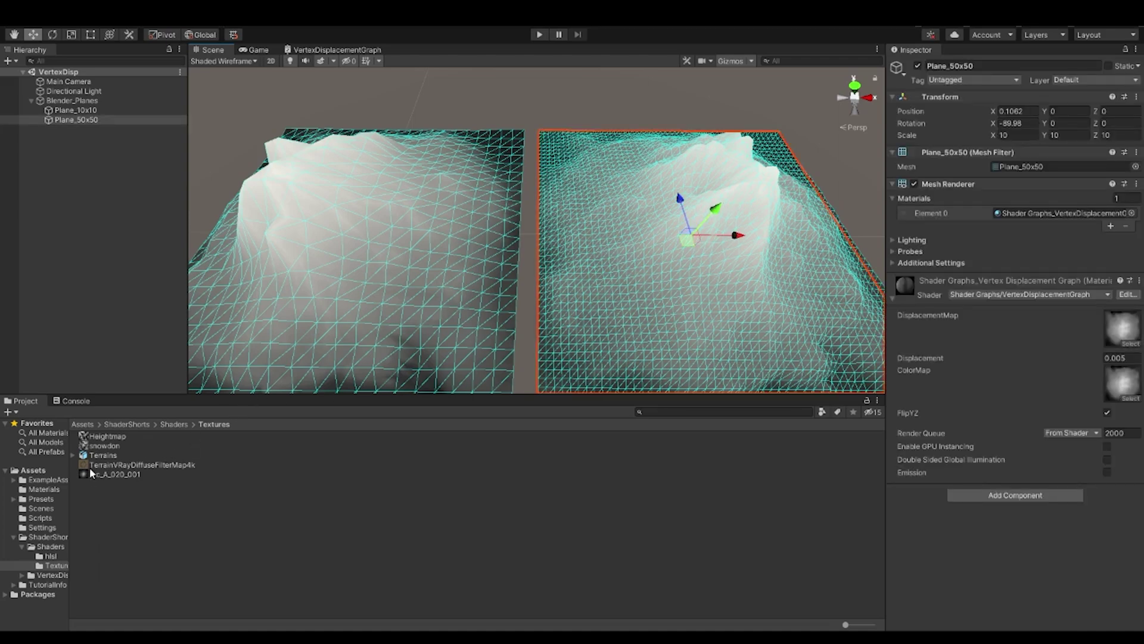
pyautogui.moveTo(90, 467); pyautogui.dragTo(1119, 392)
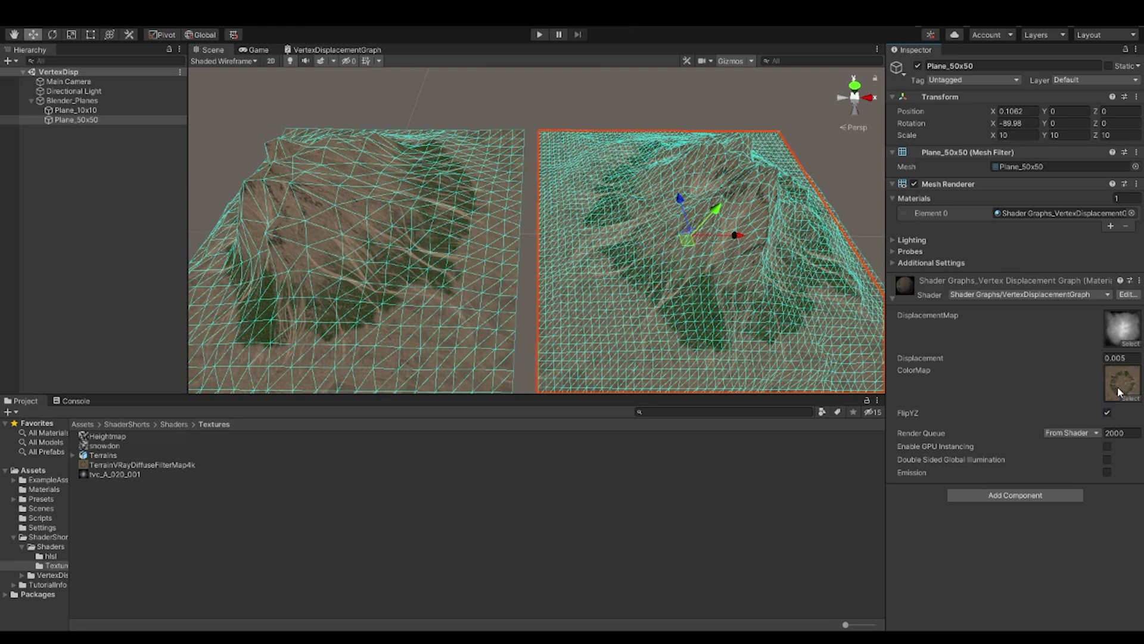
pyautogui.keyDown('alt'); pyautogui.moveTo(610, 258); pyautogui.dragTo(609, 209); pyautogui.keyUp('alt')
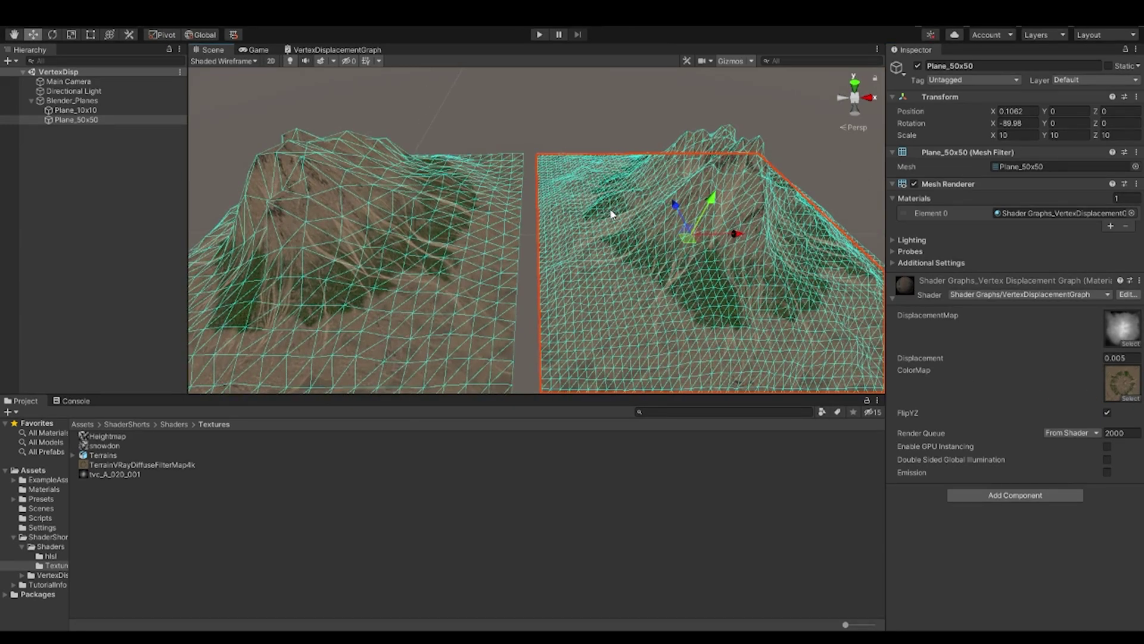
# Glance at the shader graph and Game view, then return to the Scene view
pyautogui.click(304, 50)
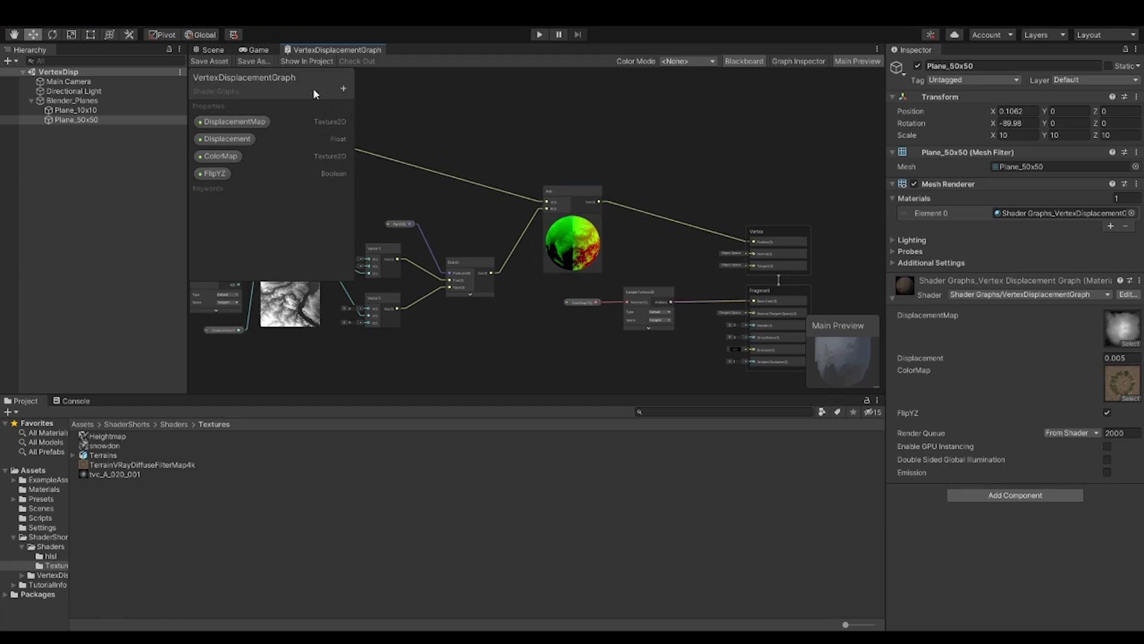
pyautogui.click(245, 52)
pyautogui.click(217, 50)
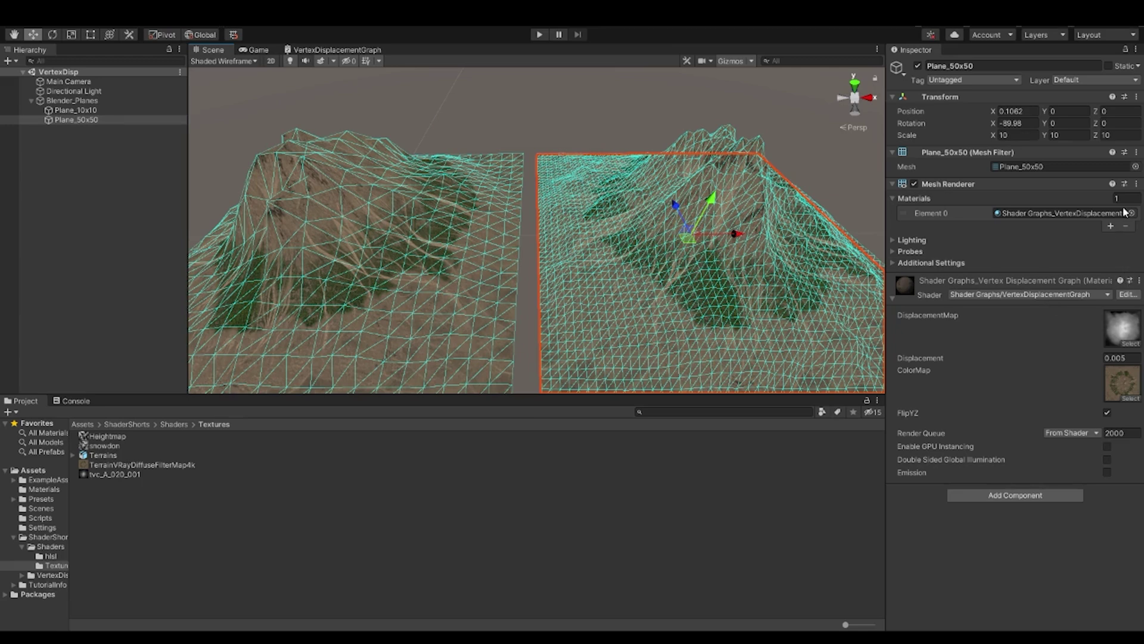
# Look at the VertexDisplacement shader, then give Plane_50x50 tvc_A_020_001 as Displacement Map and a larger Displacement value
pyautogui.click(1039, 214)
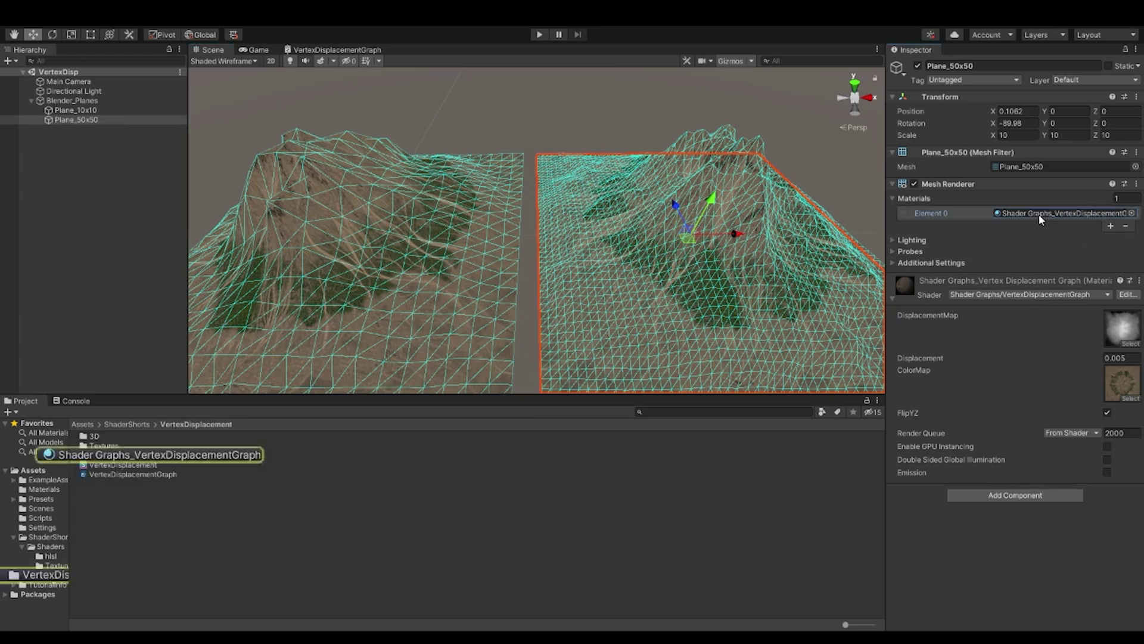
pyautogui.click(105, 465)
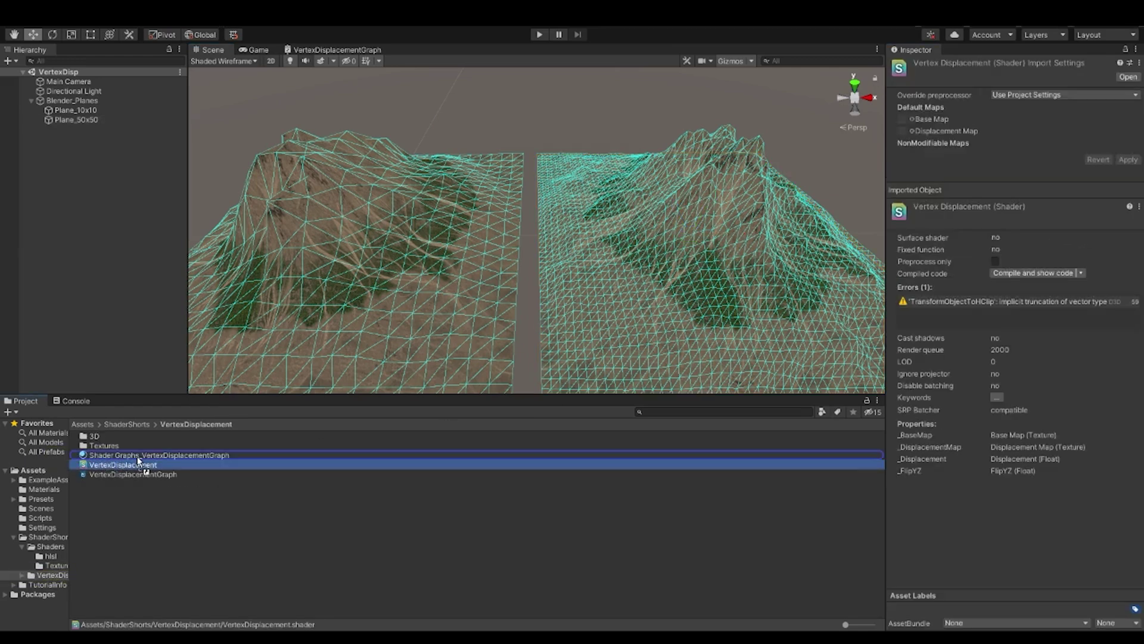
pyautogui.click(603, 291)
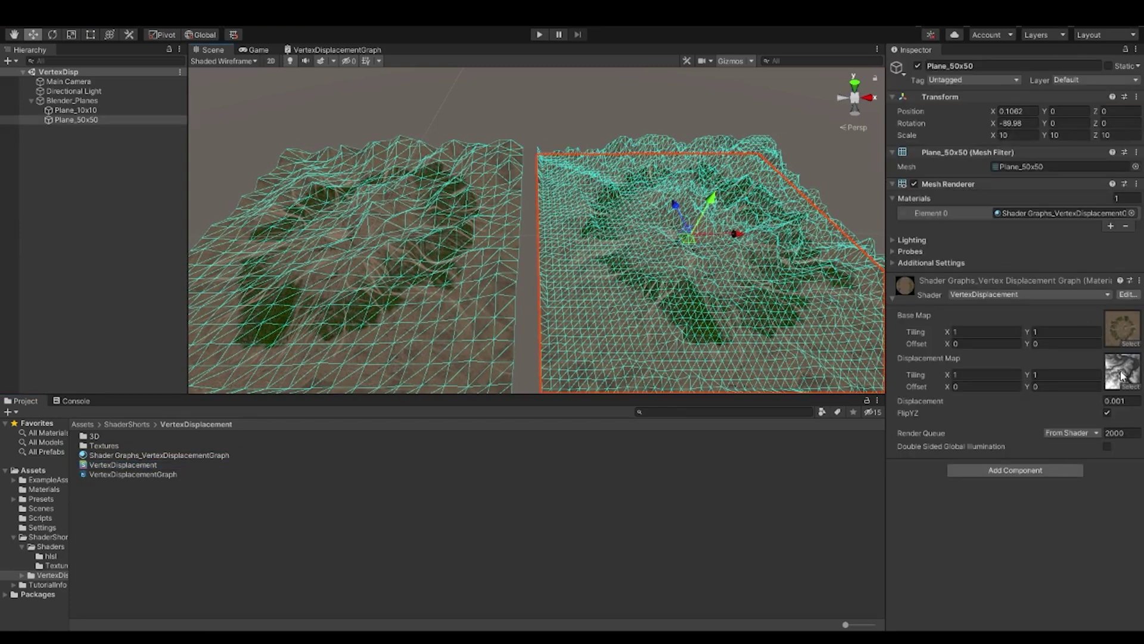
pyautogui.click(1115, 330)
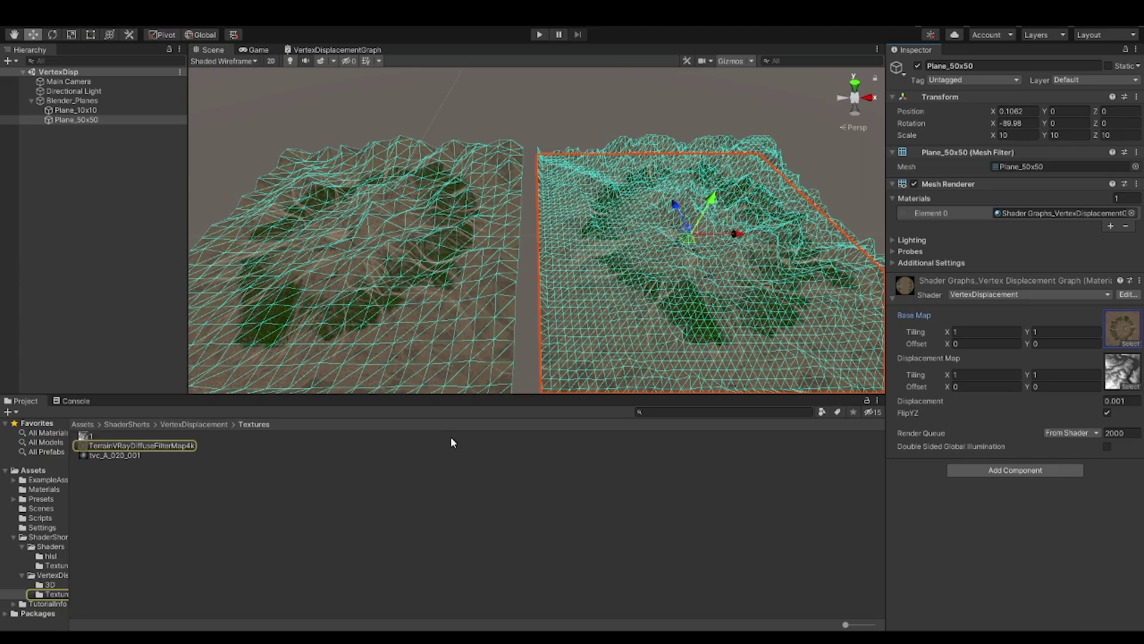
pyautogui.moveTo(86, 455); pyautogui.dragTo(1122, 371)
pyautogui.click(1123, 401)
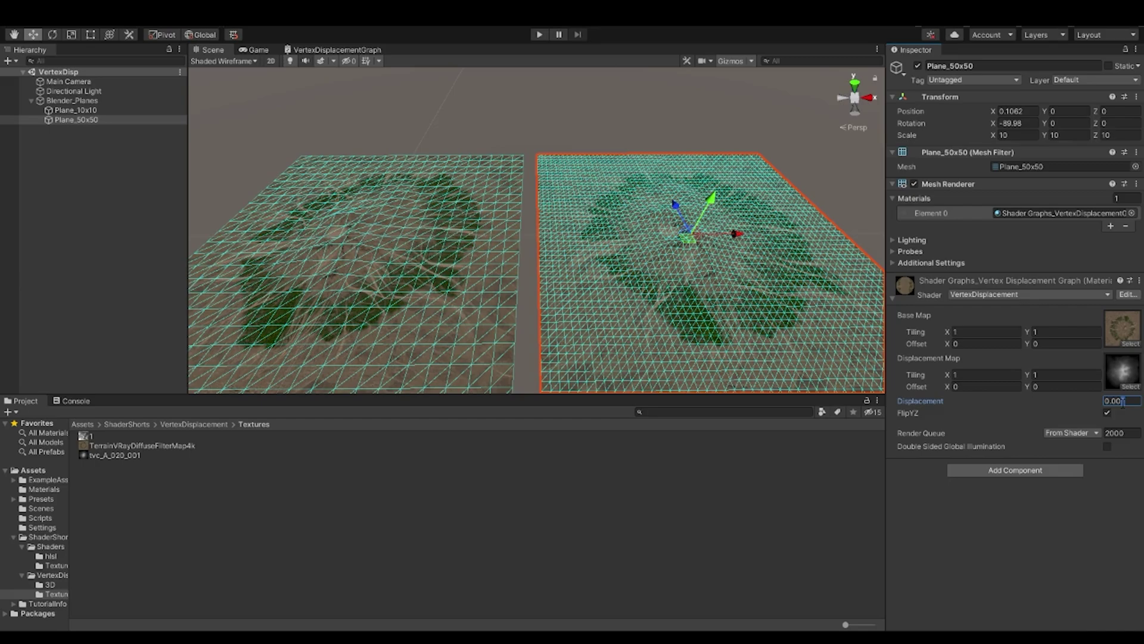
pyautogui.press('Return')
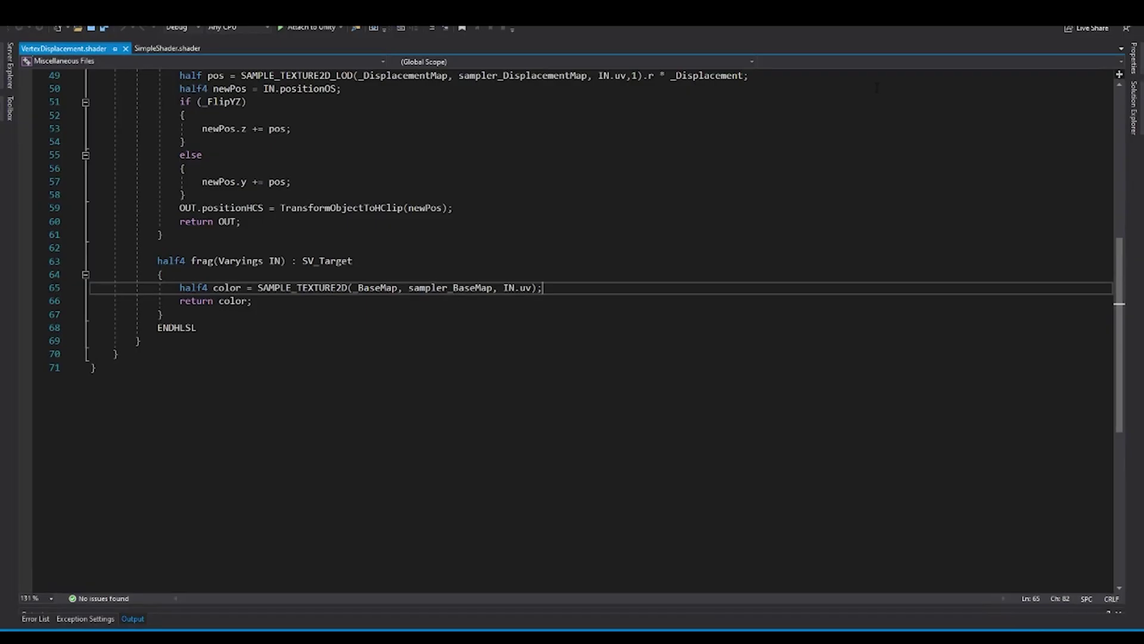
pyautogui.scroll(16, 633, 272)
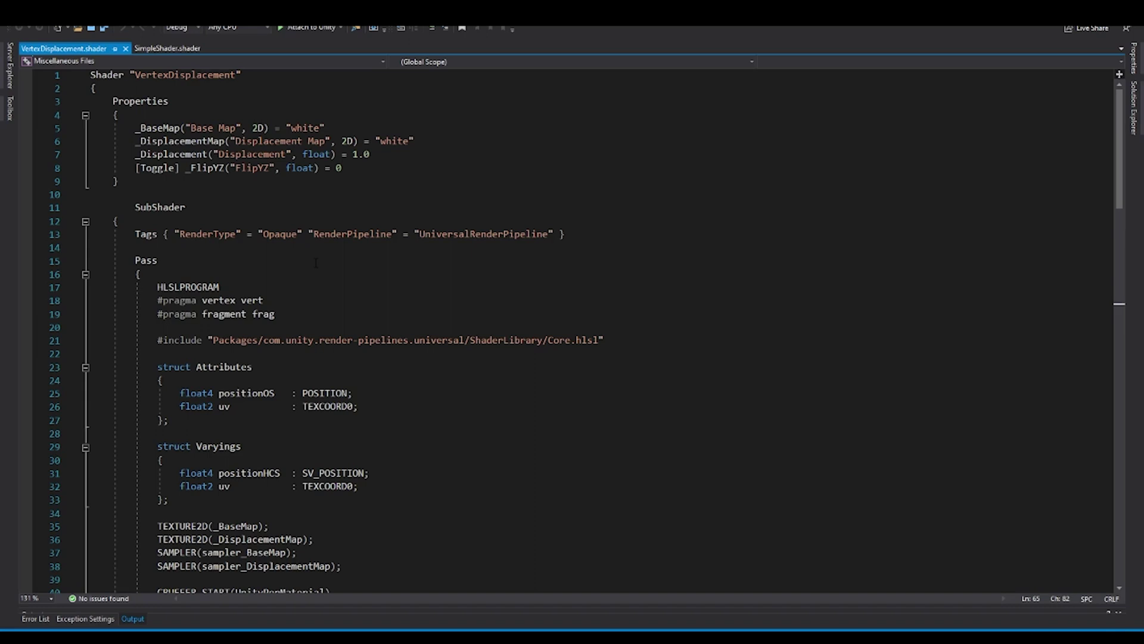
pyautogui.click(138, 129)
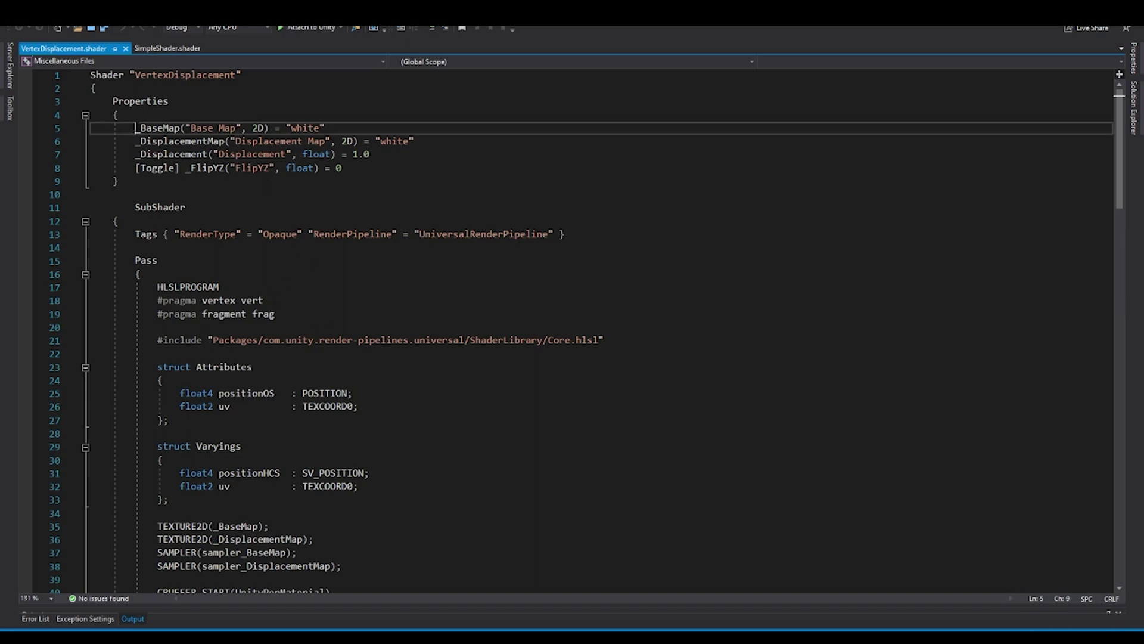
pyautogui.hotkey('shift', 'Down')
pyautogui.hotkey('shift', 'Down')
pyautogui.hotkey('shift', 'Down')
pyautogui.hotkey('shift', 'End')
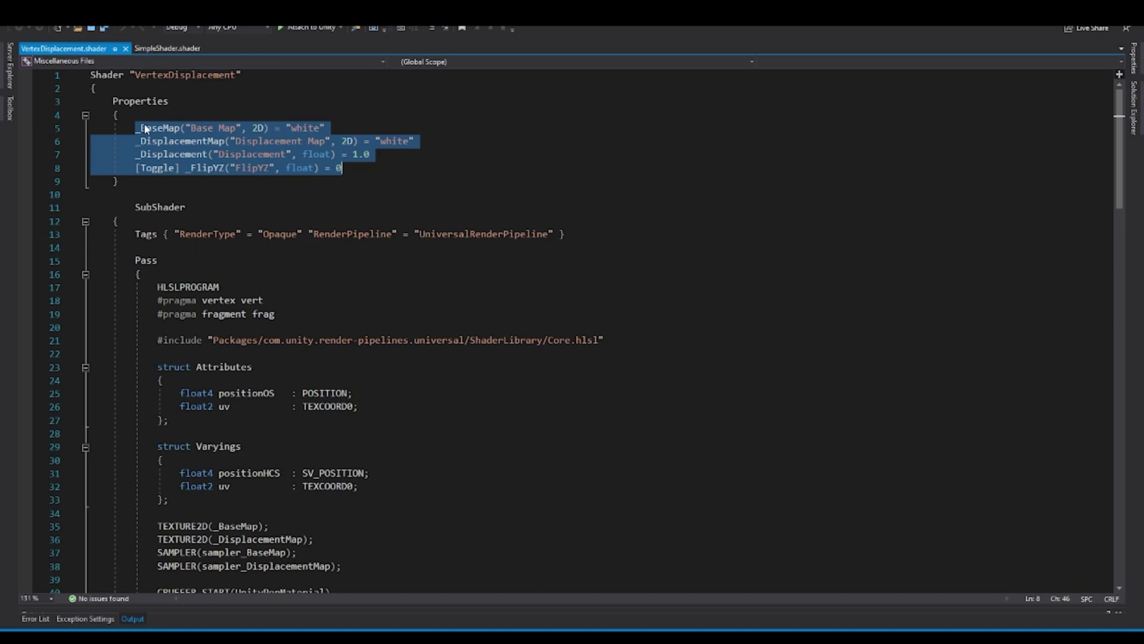
pyautogui.click(150, 129)
pyautogui.click(157, 155)
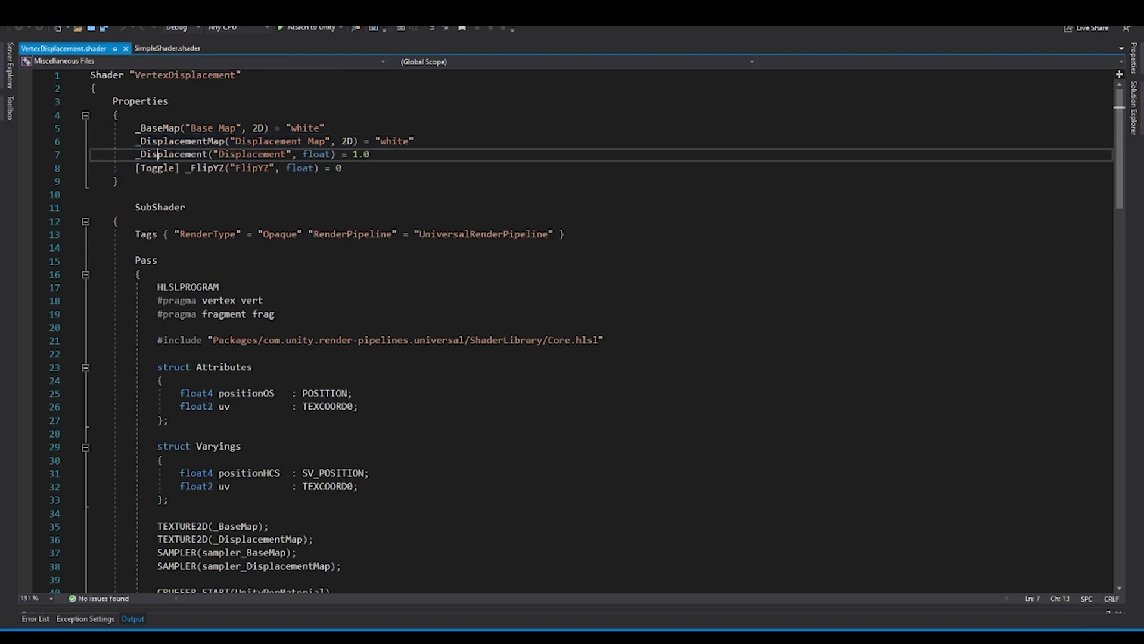
pyautogui.click(207, 168)
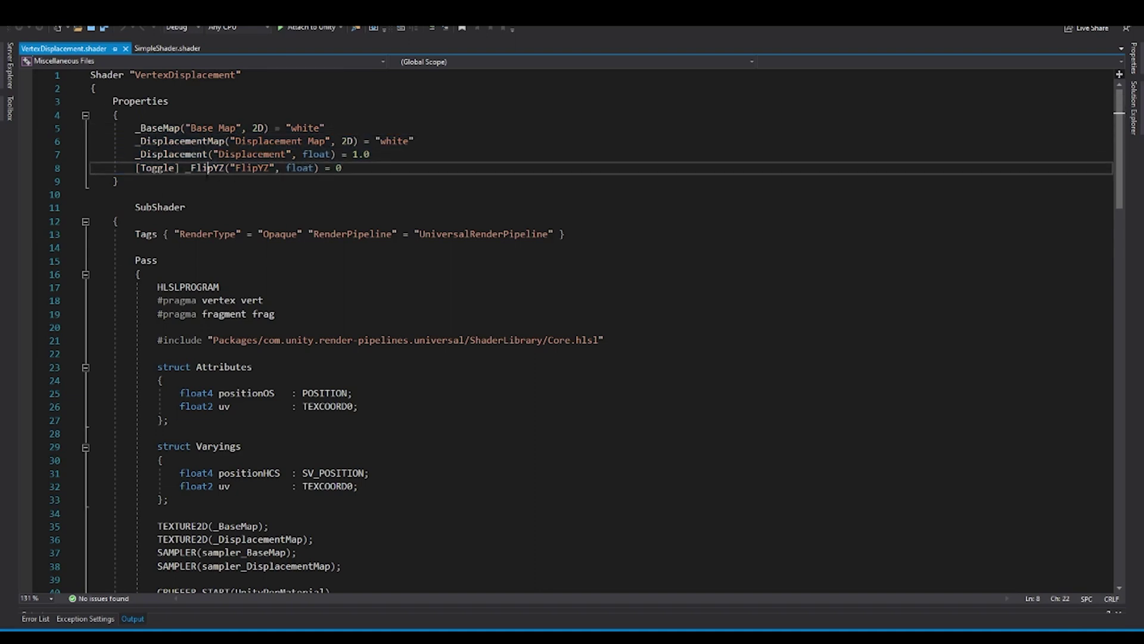
pyautogui.hotkey('alt', 'Tab')
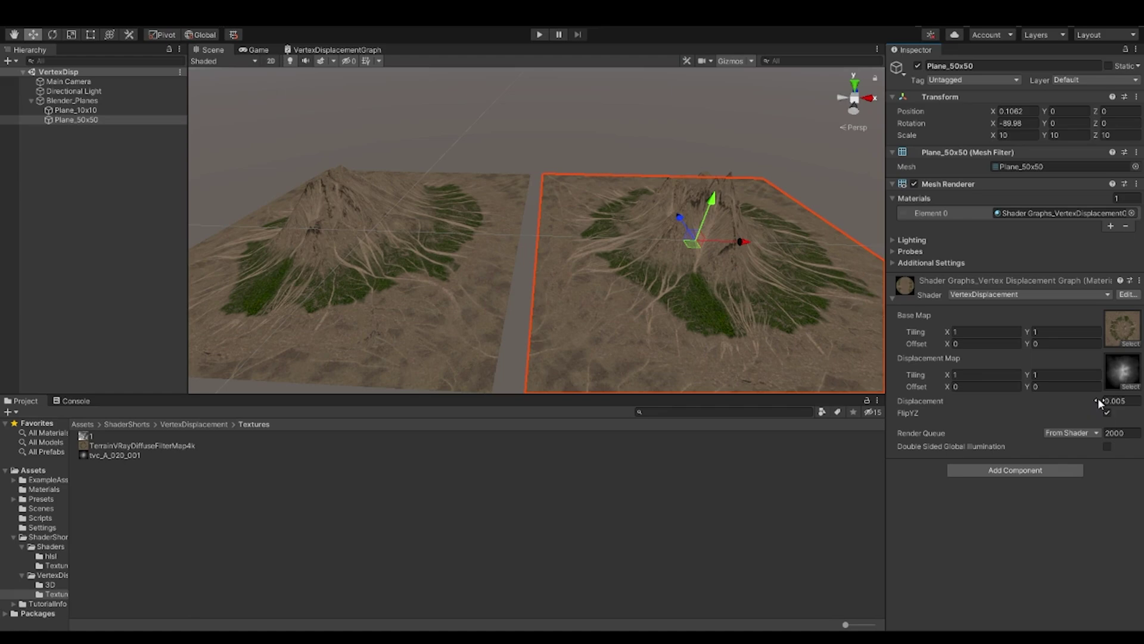
pyautogui.moveTo(1092, 401); pyautogui.dragTo(1095, 401)
pyautogui.hotkey('ctrl', 'z')
pyautogui.click(1108, 412)
pyautogui.click(1107, 412)
# In Visual Studio, scroll to and highlight the texture and sampler declarations in VertexDisplacement.shader
pyautogui.hotkey('alt', 'Tab')
pyautogui.scroll(-3, 367, 304)
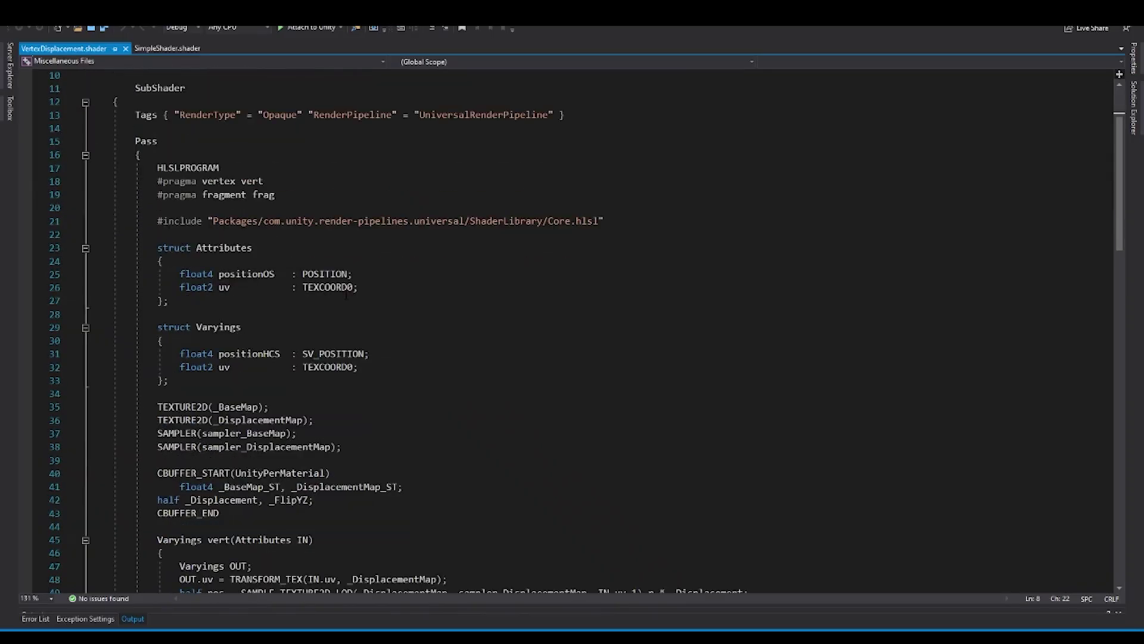
pyautogui.scroll(-3, 177, 305)
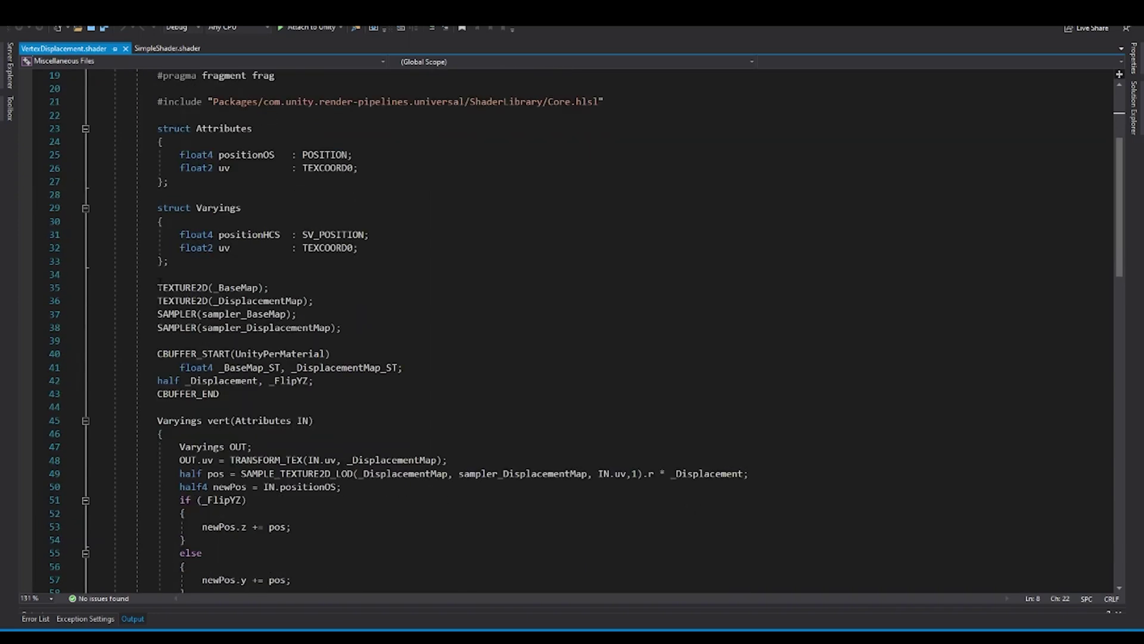
pyautogui.moveTo(157, 288); pyautogui.dragTo(341, 328)
pyautogui.scroll(-1, 342, 327)
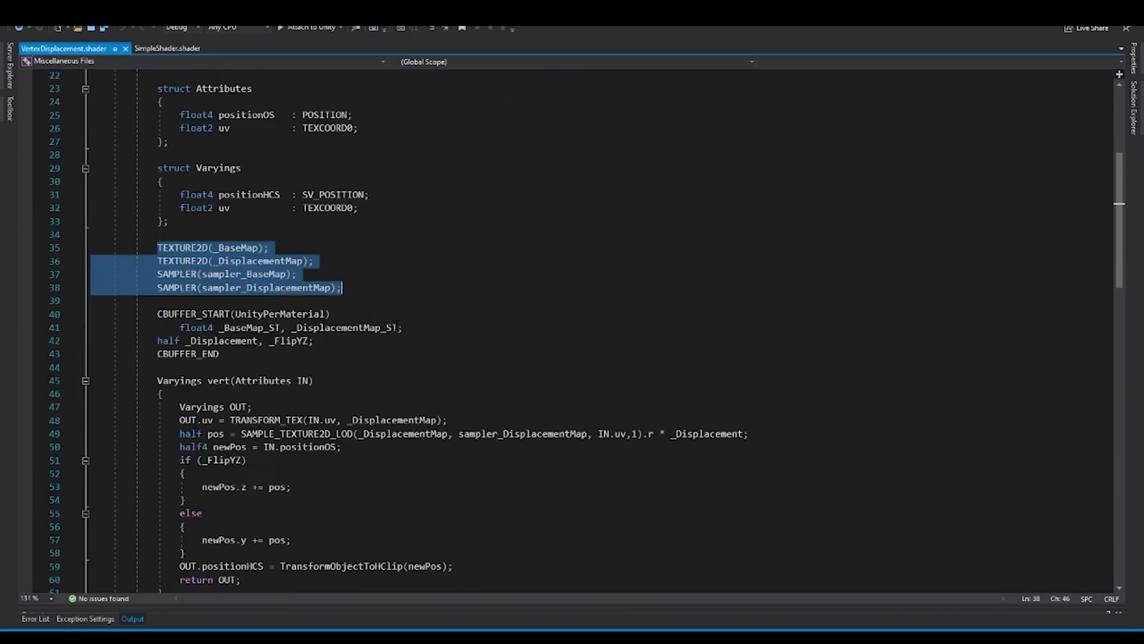
pyautogui.scroll(-1, 396, 328)
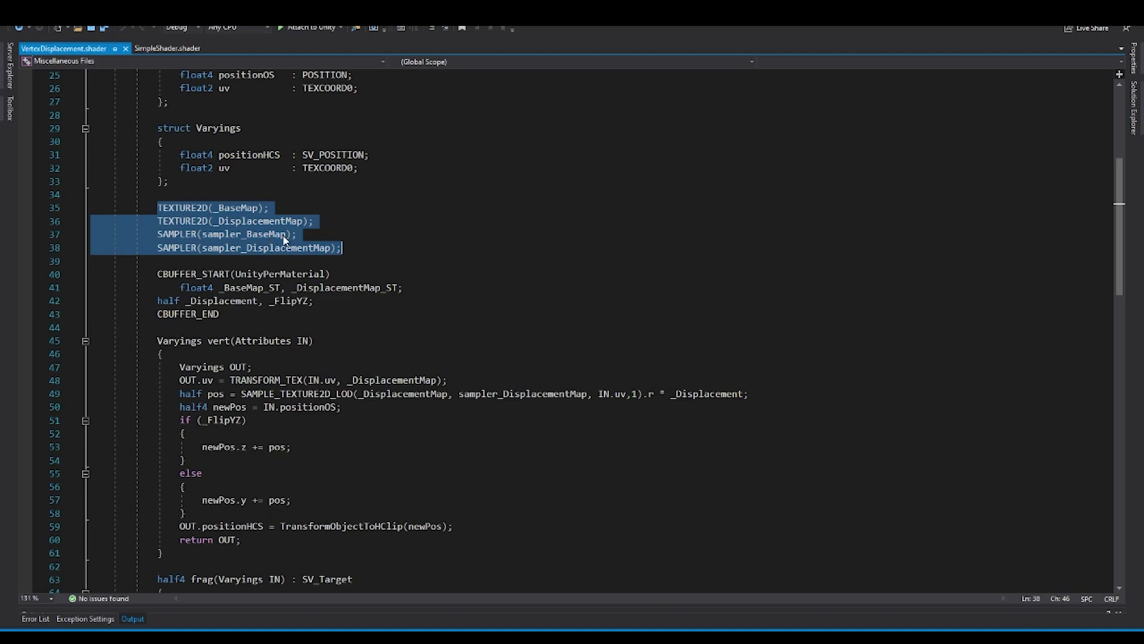
pyautogui.press('Right')
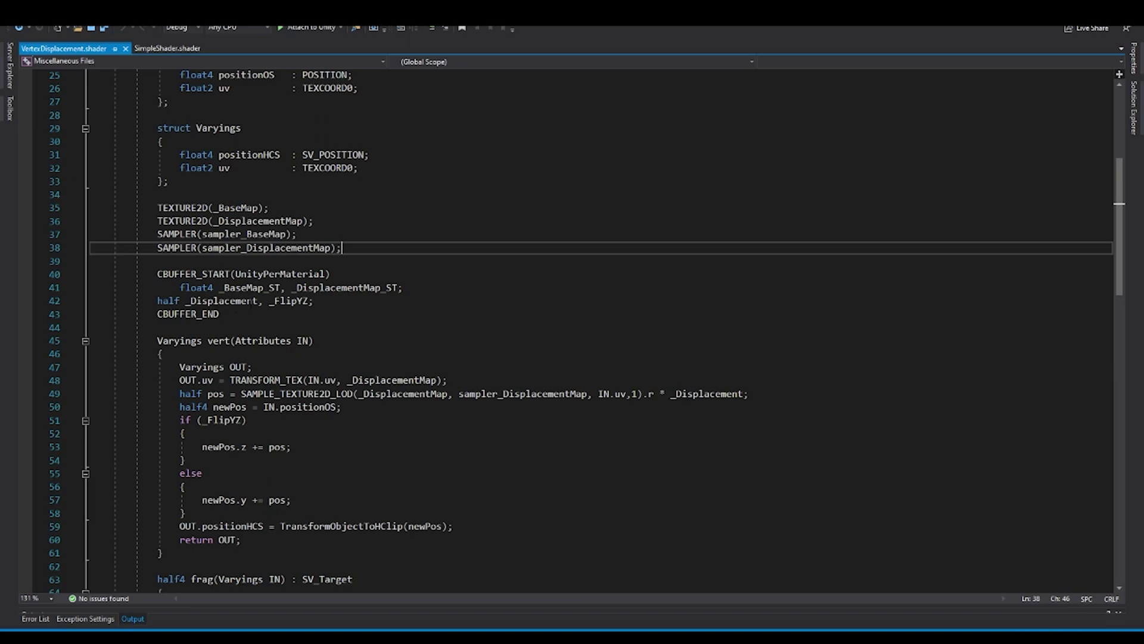
# Point out the _FlipYZ property in the material buffer
pyautogui.click(286, 300)
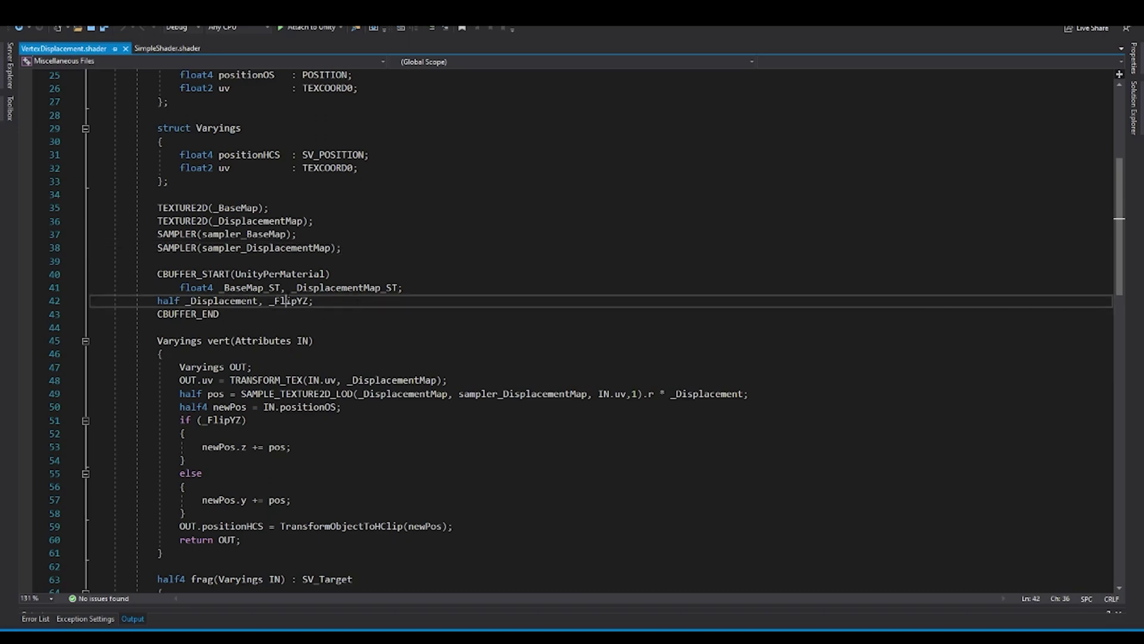
pyautogui.scroll(6, 343, 247)
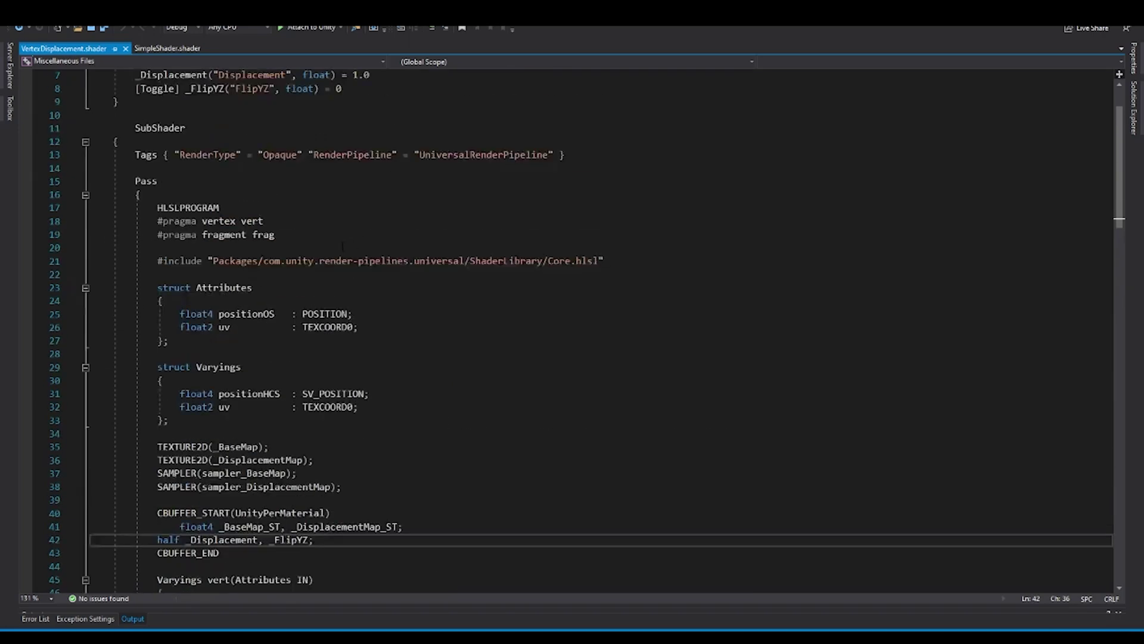
pyautogui.scroll(2, 343, 246)
pyautogui.scroll(-9, 436, 276)
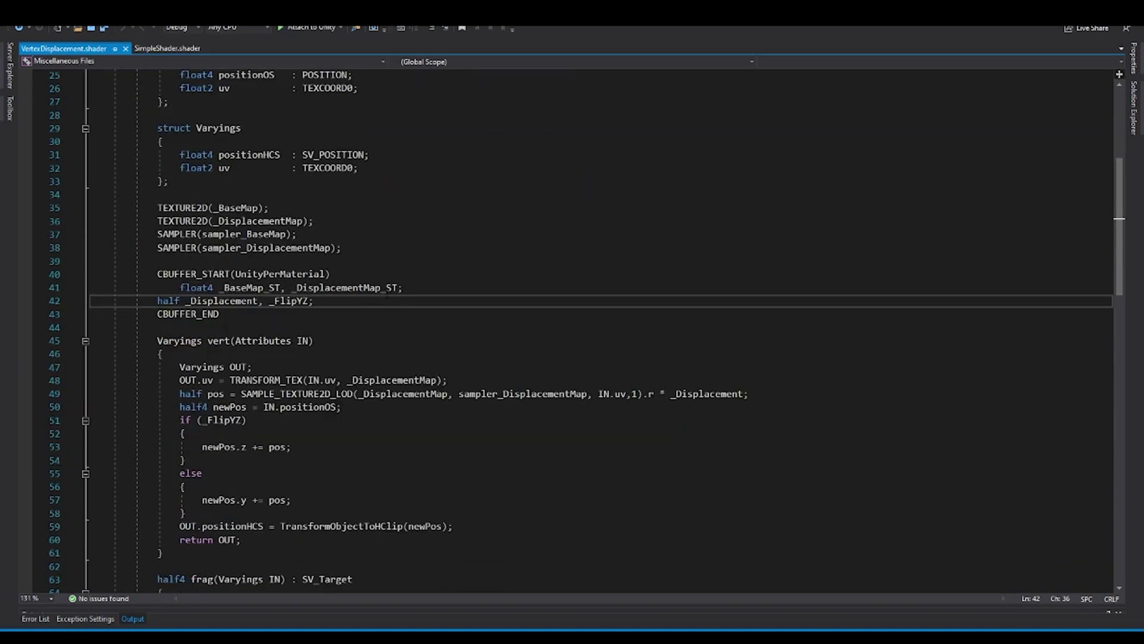
pyautogui.scroll(-1, 386, 294)
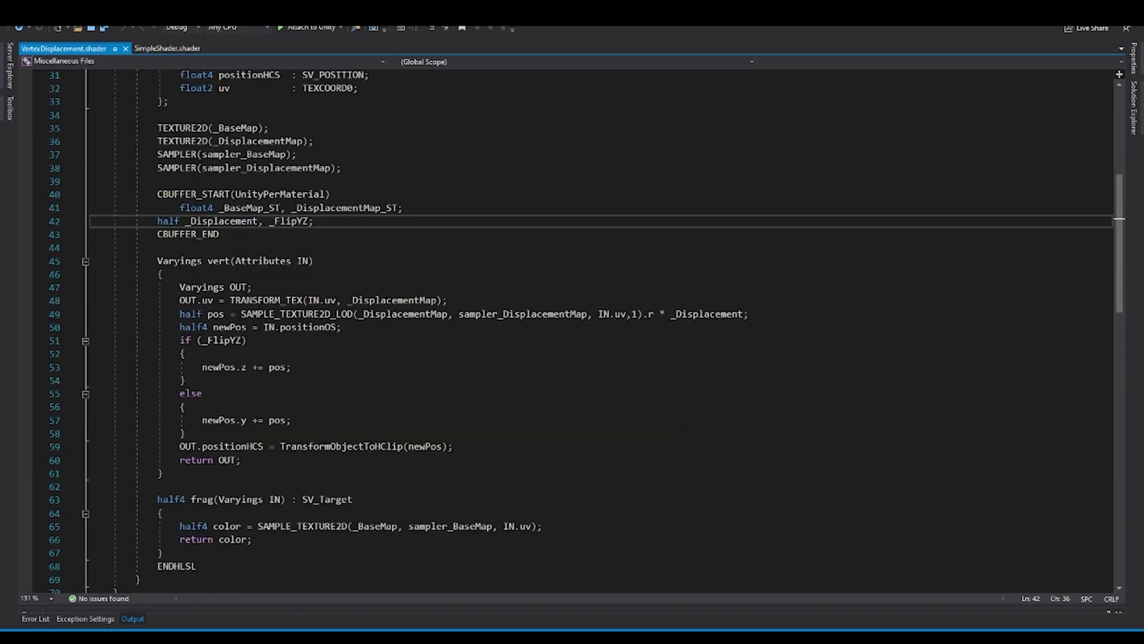
# Highlight the vert function and its Attributes positionOS and uv fields and the Varyings output struct
pyautogui.click(157, 262)
pyautogui.moveTo(156, 262); pyautogui.dragTo(229, 460)
pyautogui.click(275, 286)
pyautogui.click(269, 261)
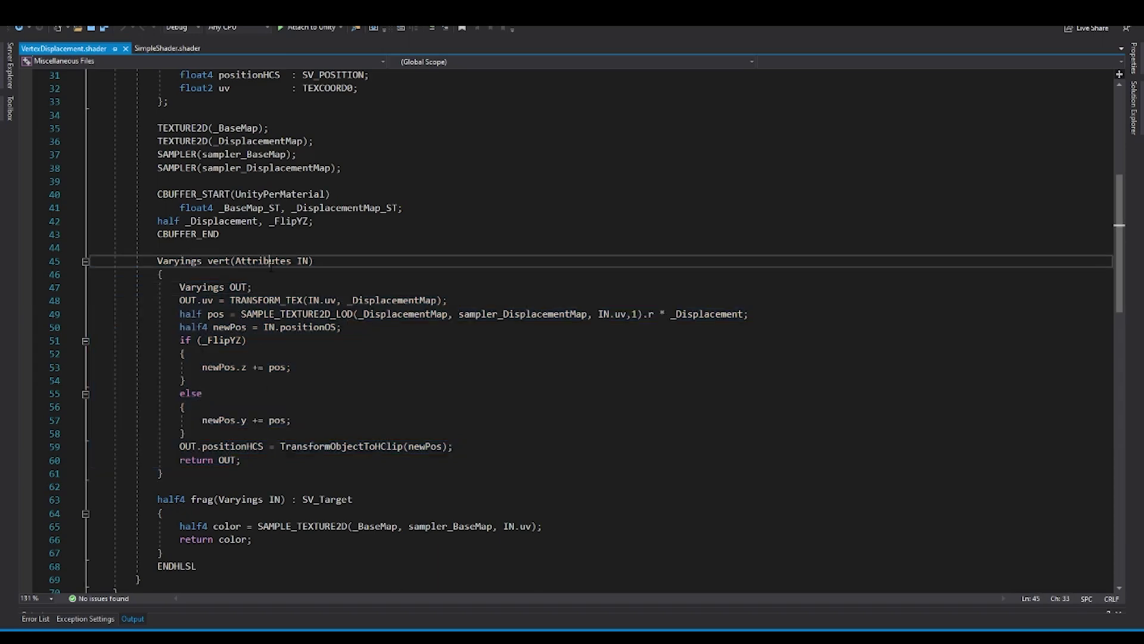
pyautogui.scroll(3, 283, 357)
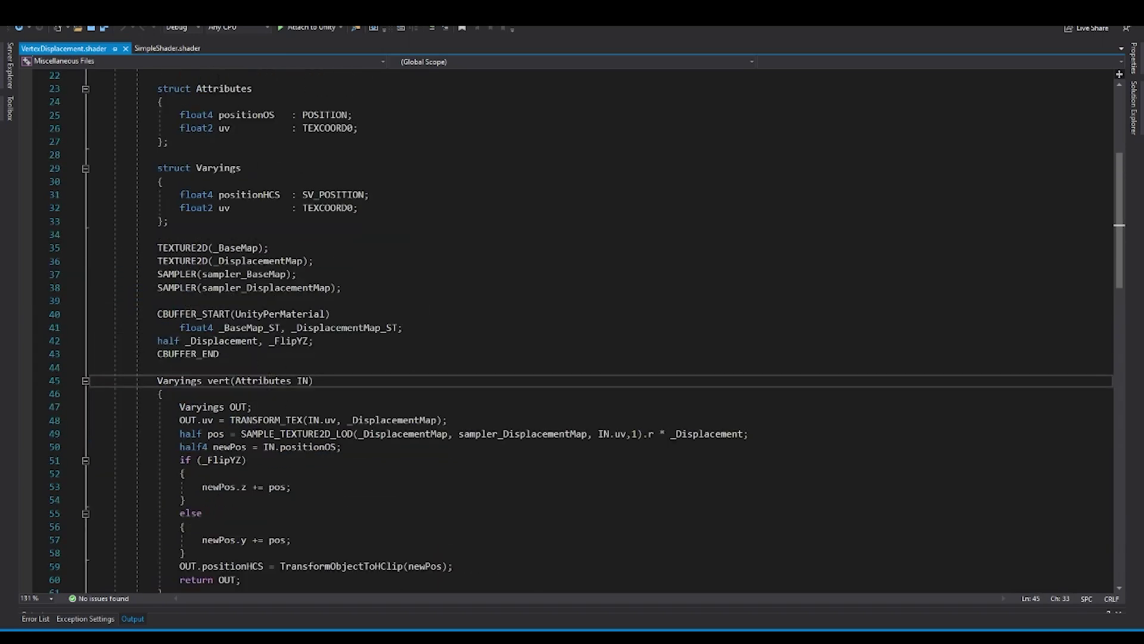
pyautogui.doubleClick(246, 114)
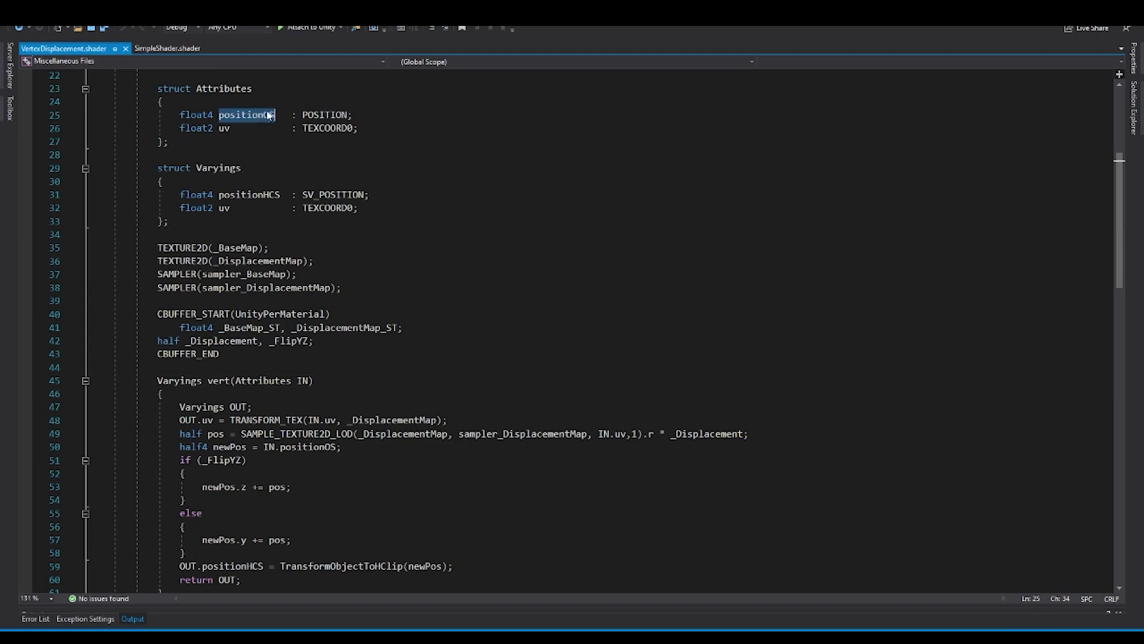
pyautogui.doubleClick(224, 128)
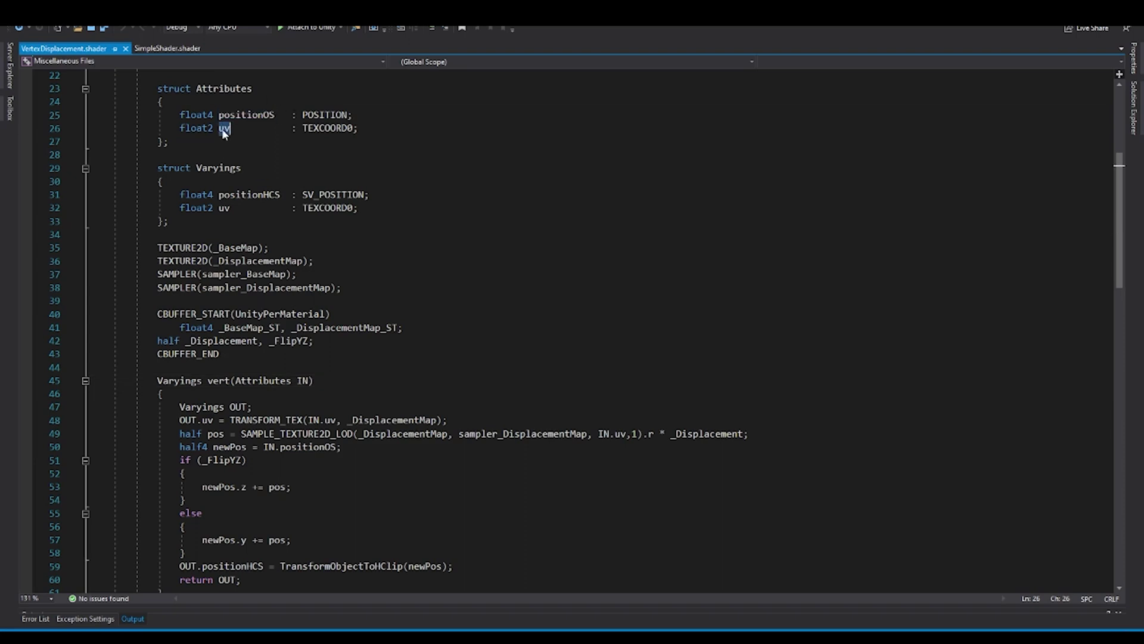
pyautogui.doubleClick(218, 168)
pyautogui.scroll(-5, 407, 212)
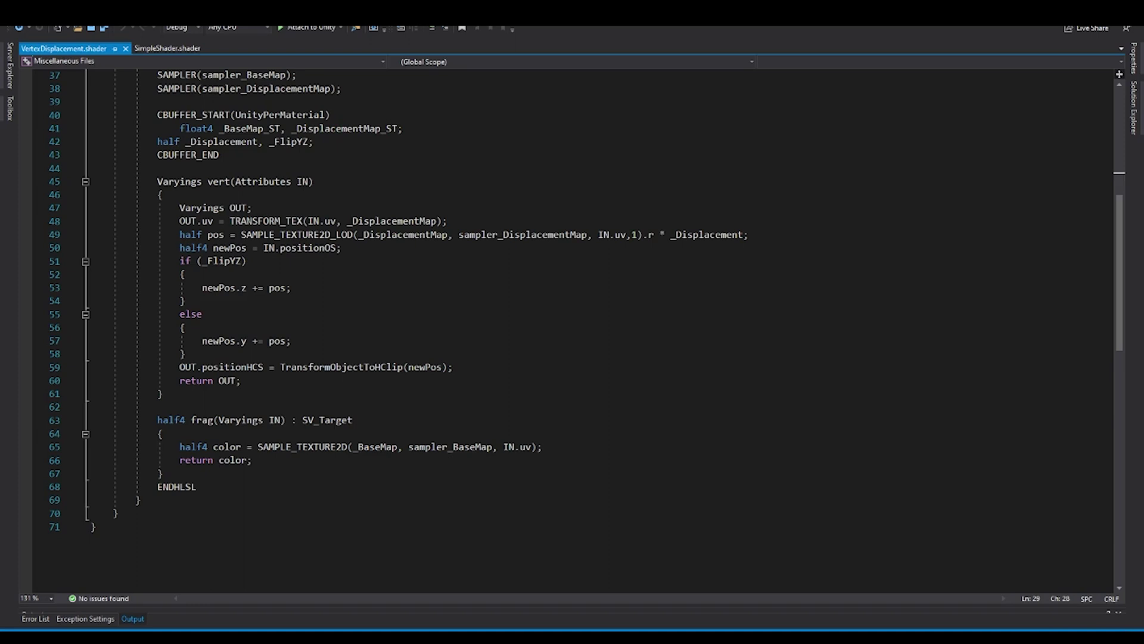
pyautogui.moveTo(180, 220); pyautogui.dragTo(466, 204)
pyautogui.click(469, 218)
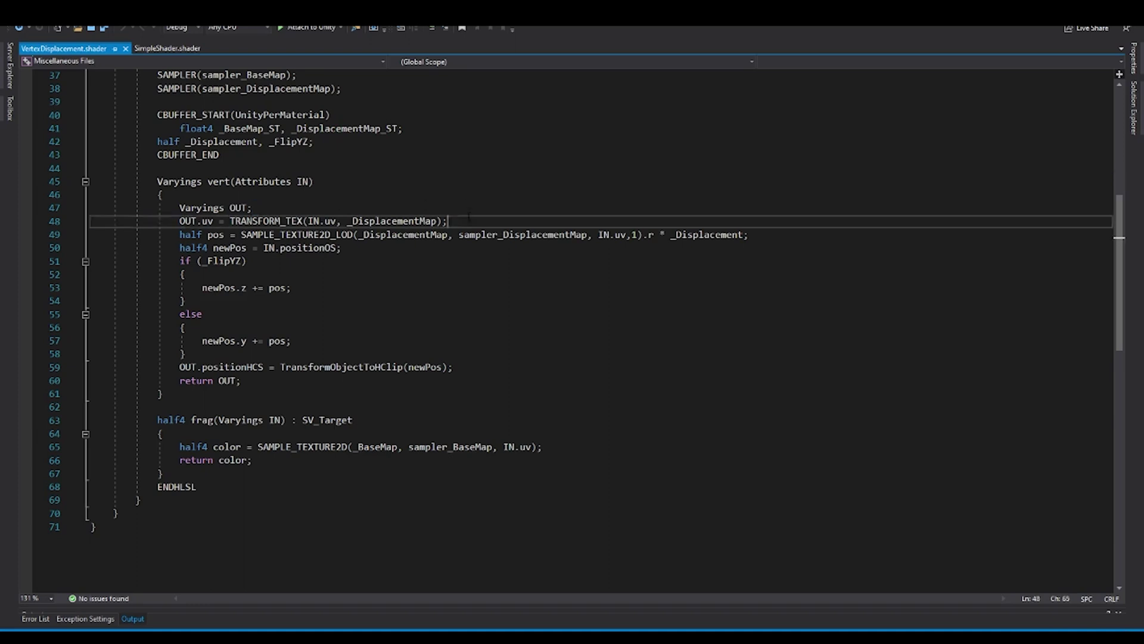
pyautogui.hotkey('shift', 'Home')
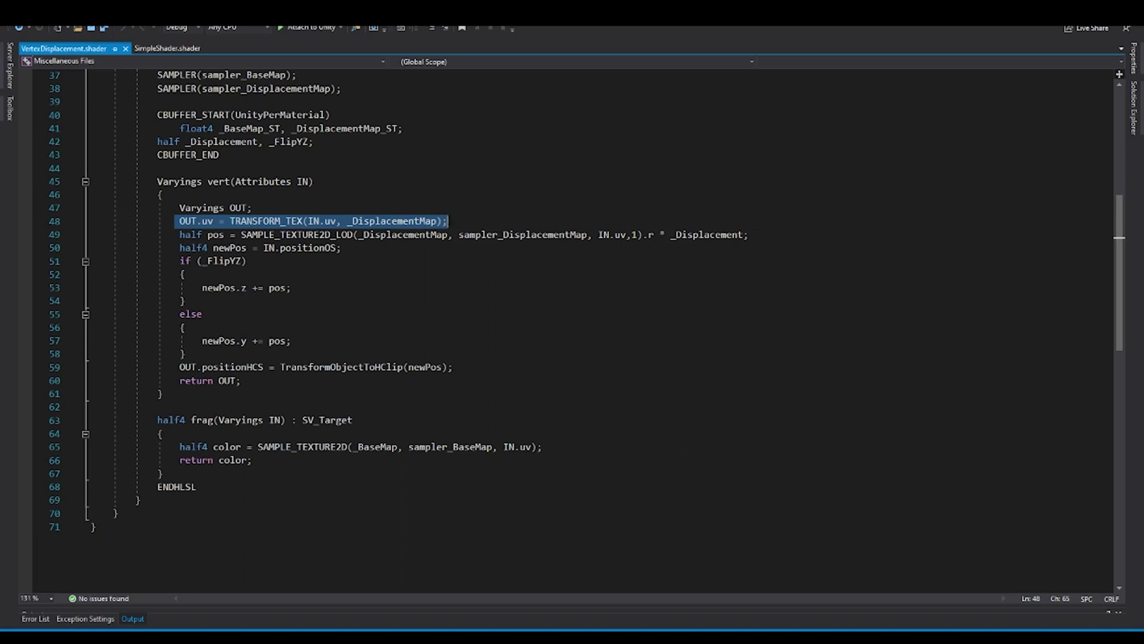
pyautogui.click(253, 207)
pyautogui.moveTo(179, 234); pyautogui.dragTo(749, 234)
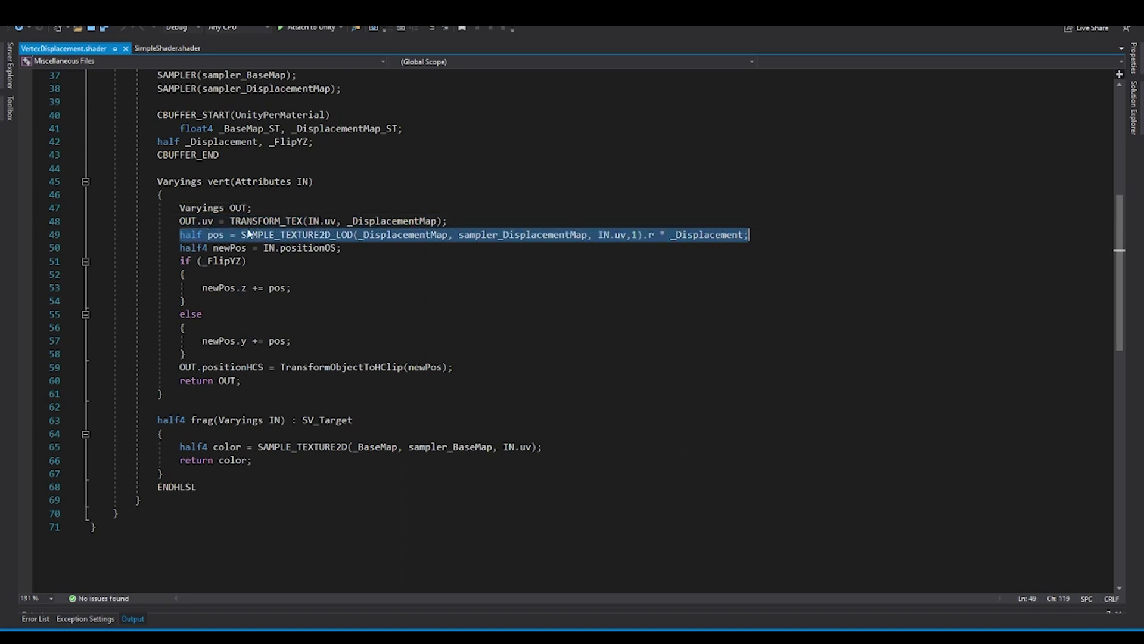
pyautogui.click(437, 235)
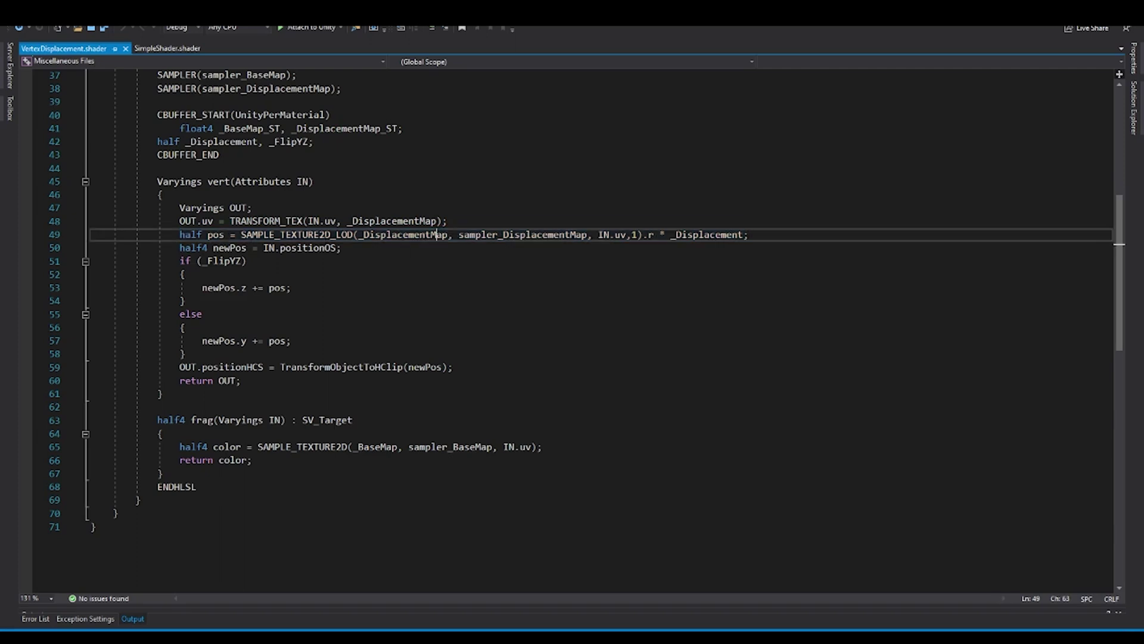
pyautogui.doubleClick(280, 235)
pyautogui.doubleClick(388, 234)
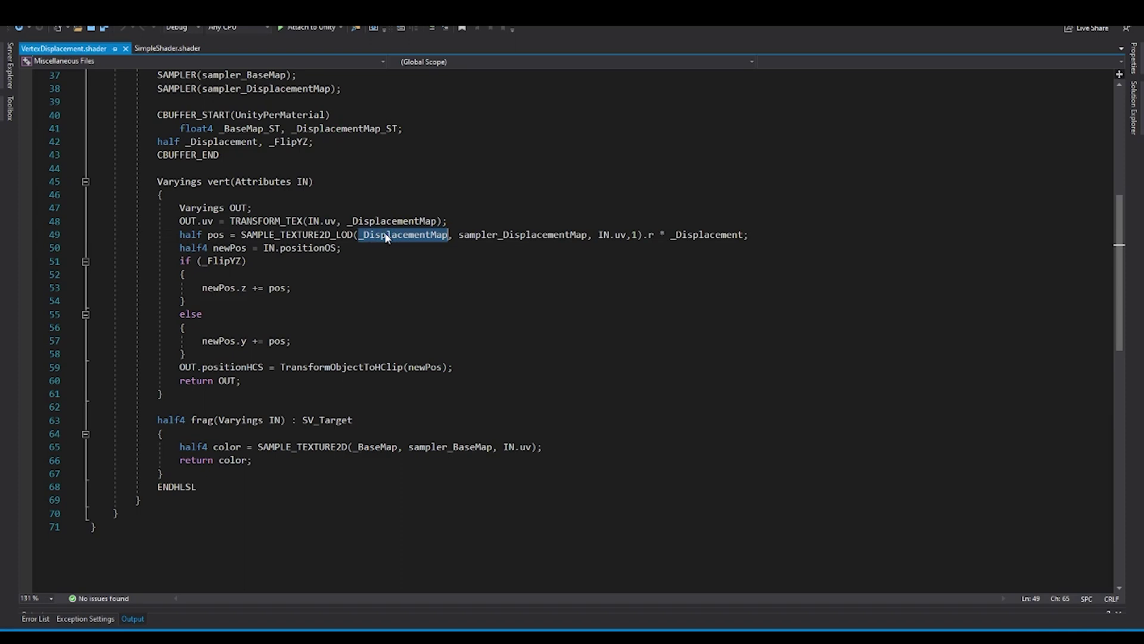
pyautogui.doubleClick(511, 235)
pyautogui.doubleClick(604, 235)
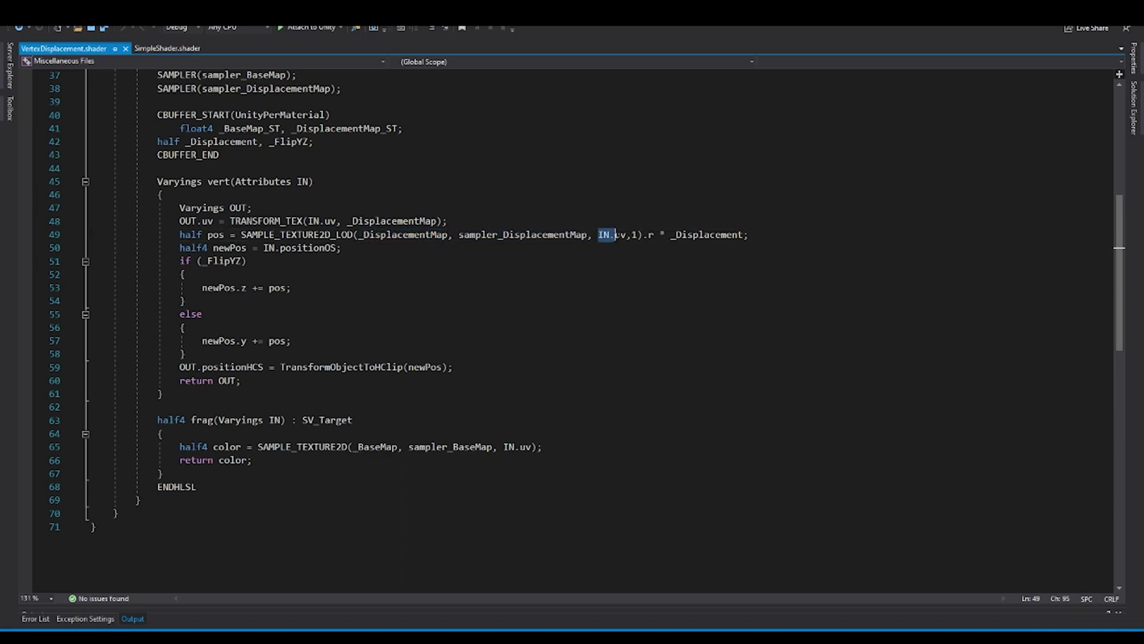
pyautogui.doubleClick(635, 235)
pyautogui.click(643, 234)
pyautogui.doubleClick(676, 235)
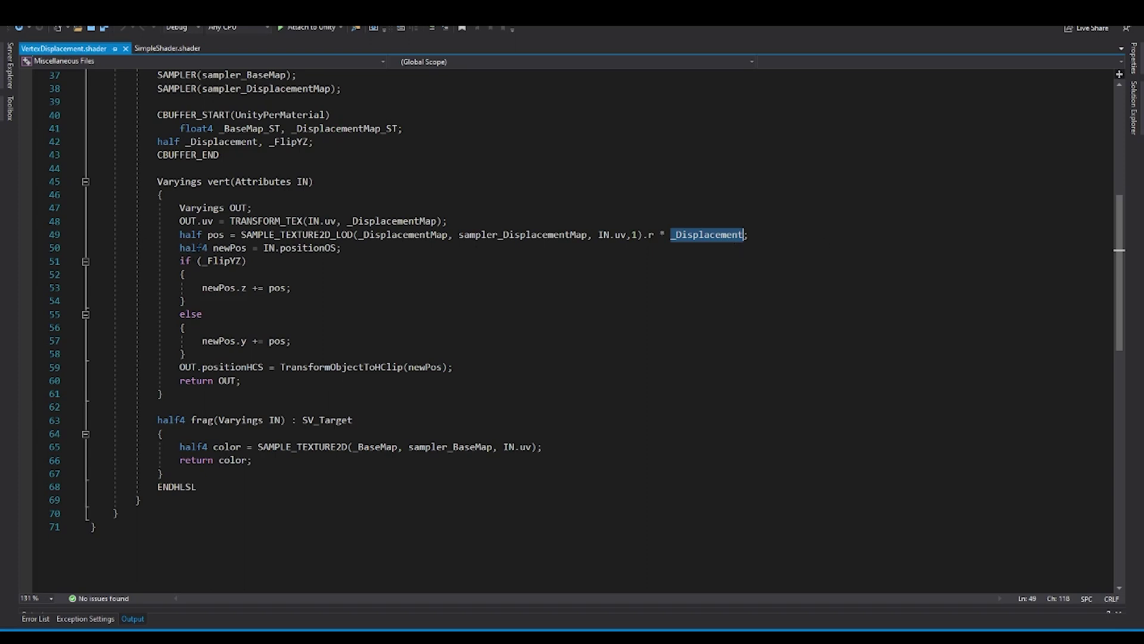
pyautogui.doubleClick(229, 248)
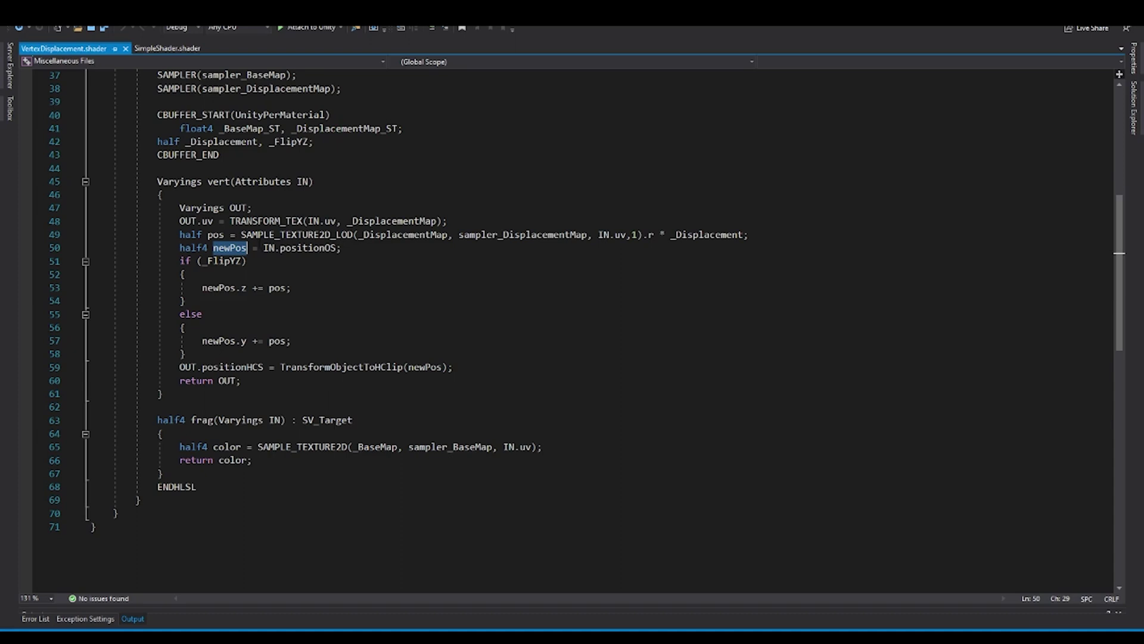
pyautogui.click(266, 248)
pyautogui.moveTo(266, 248); pyautogui.dragTo(337, 248)
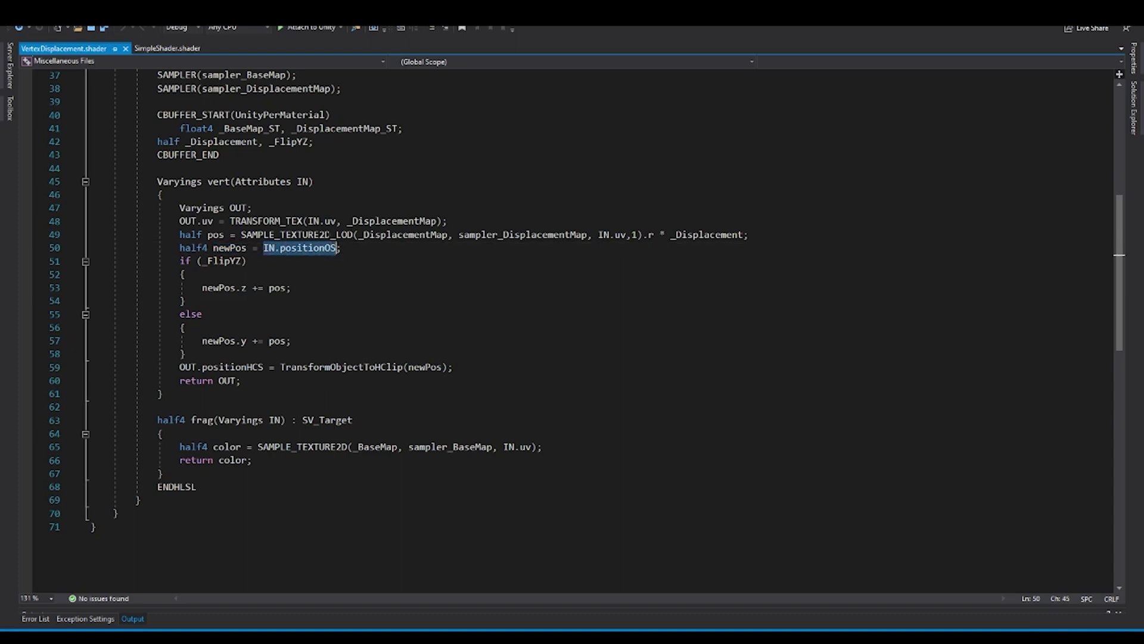
pyautogui.doubleClick(231, 248)
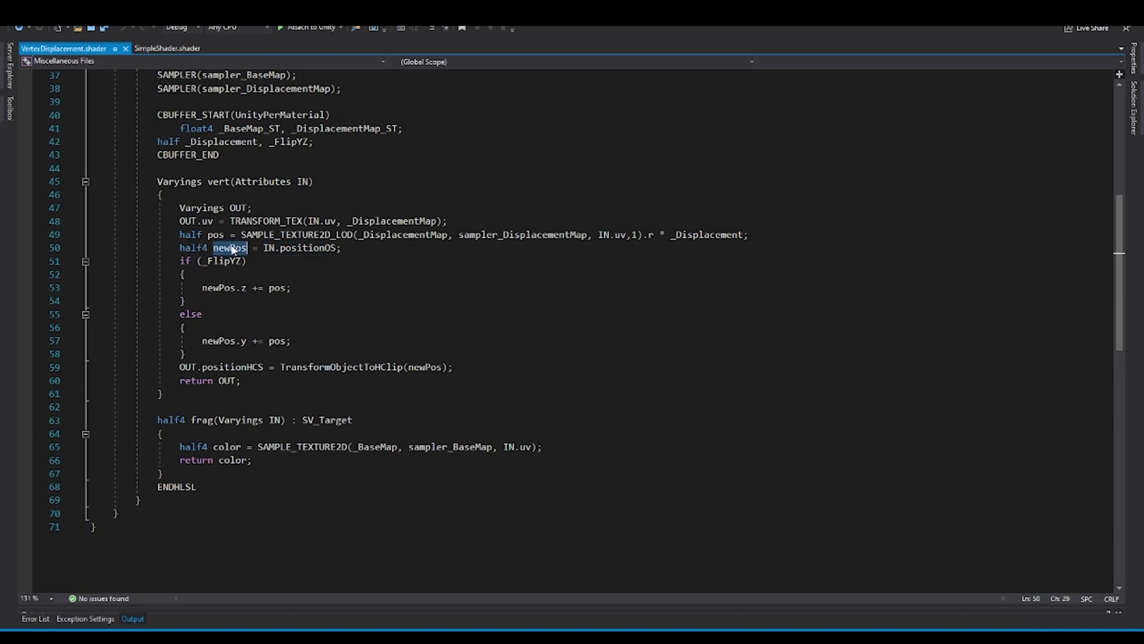
pyautogui.scroll(-1, 232, 249)
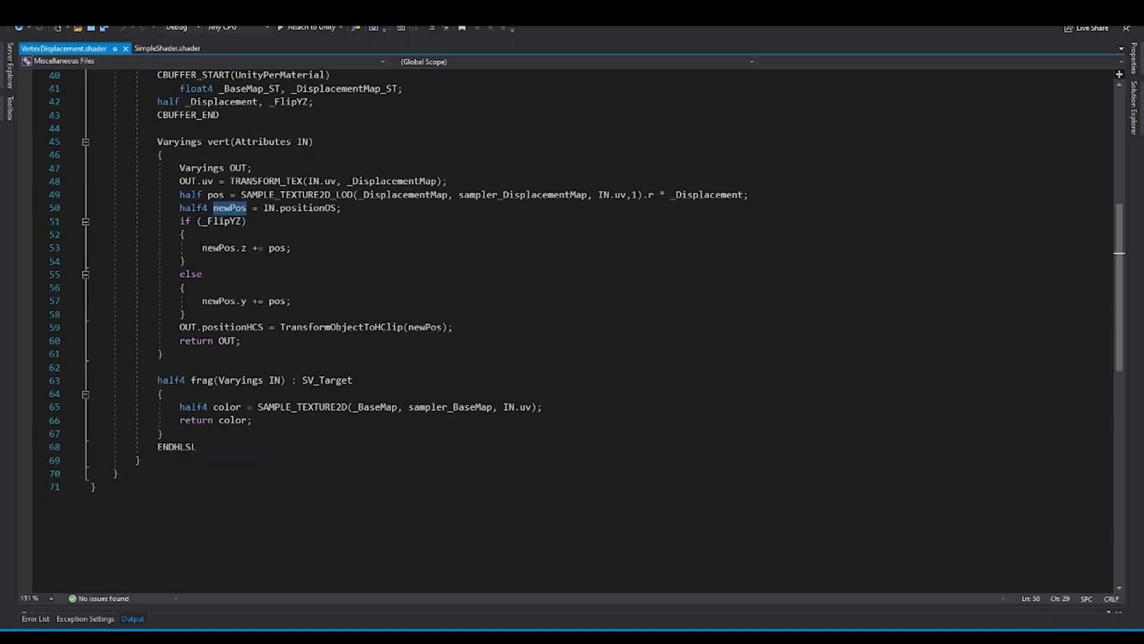
pyautogui.moveTo(202, 248); pyautogui.dragTo(347, 248)
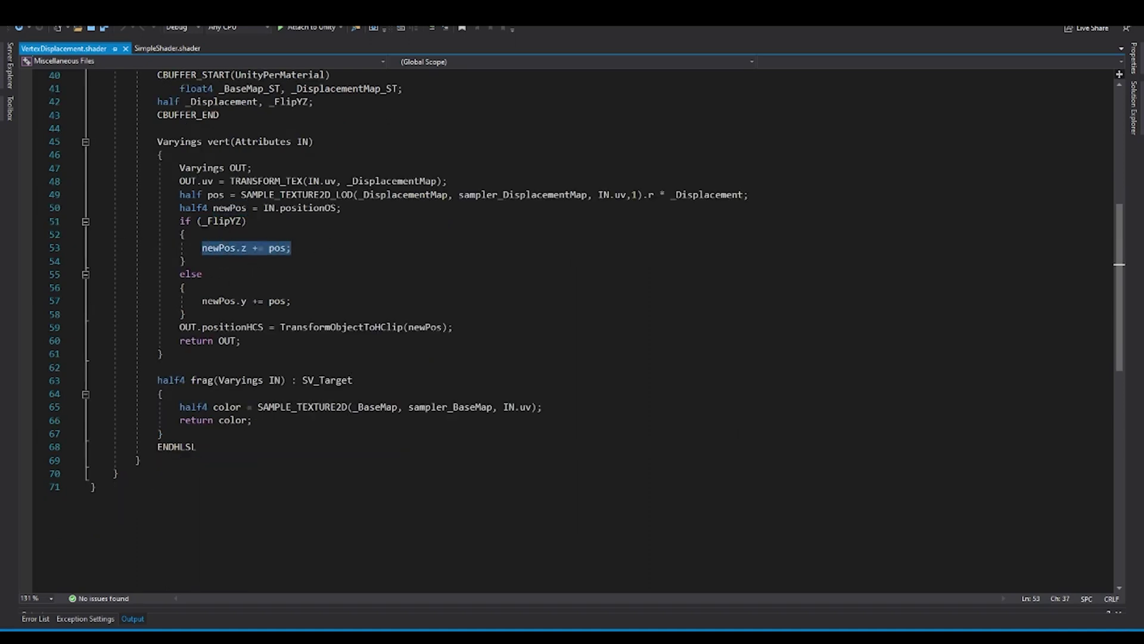
pyautogui.click(247, 301)
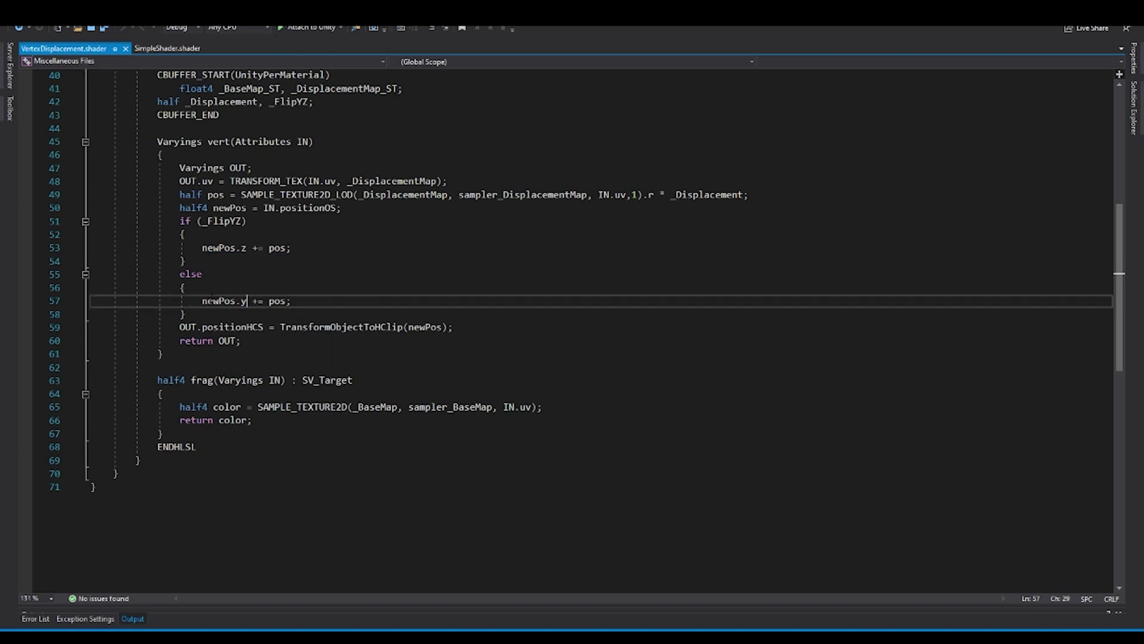
pyautogui.click(180, 326)
pyautogui.moveTo(180, 327); pyautogui.dragTo(441, 326)
pyautogui.click(280, 326)
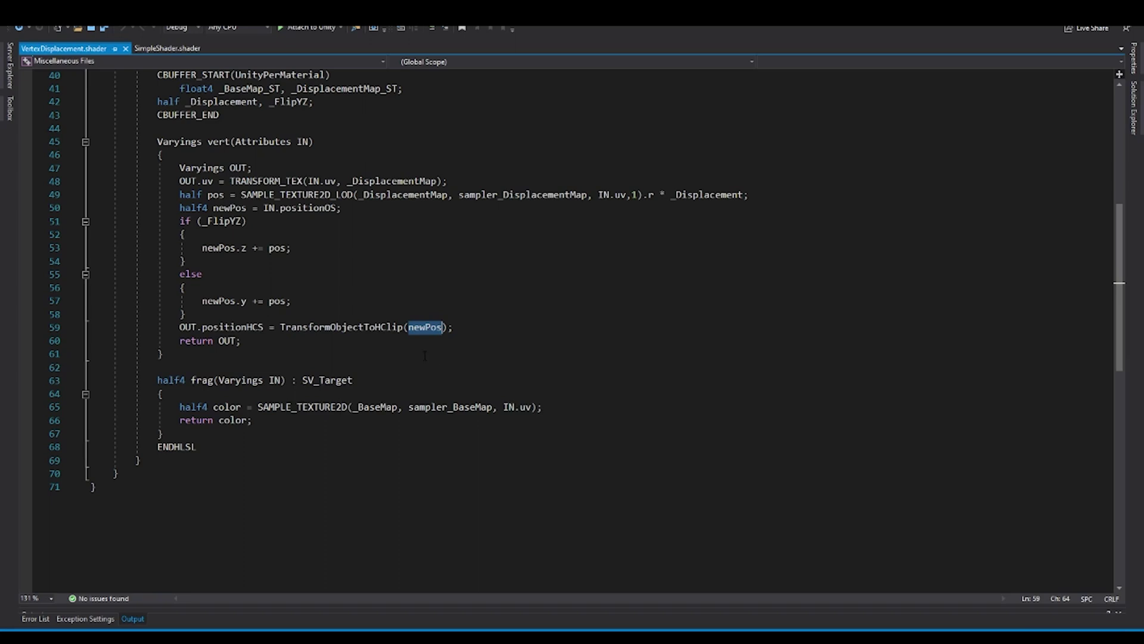
pyautogui.scroll(-2, 356, 357)
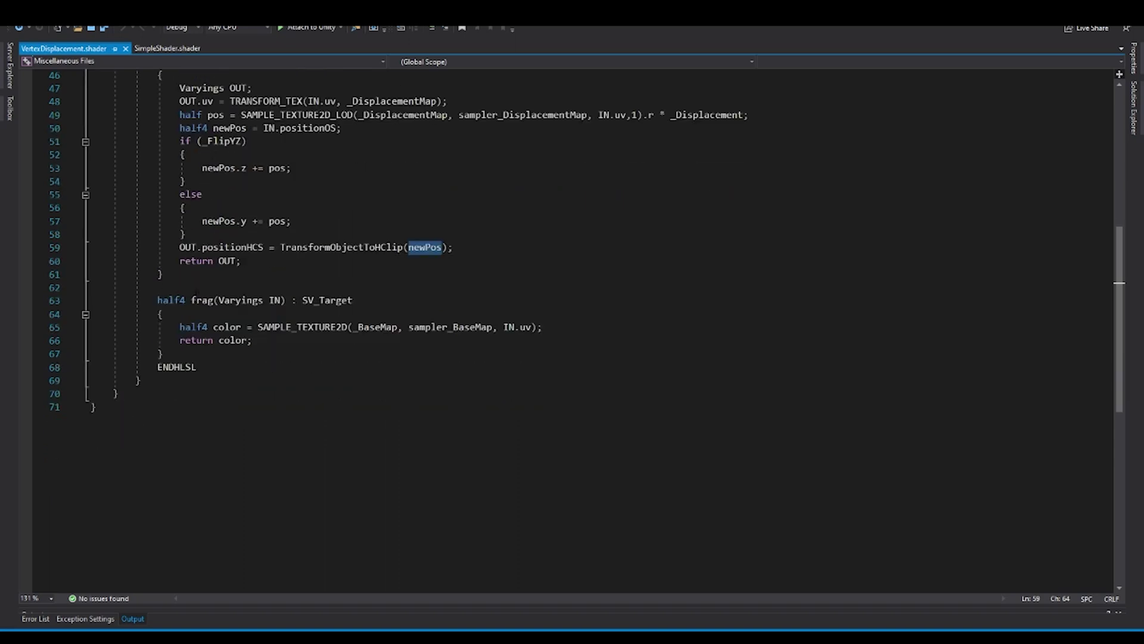
pyautogui.doubleClick(381, 327)
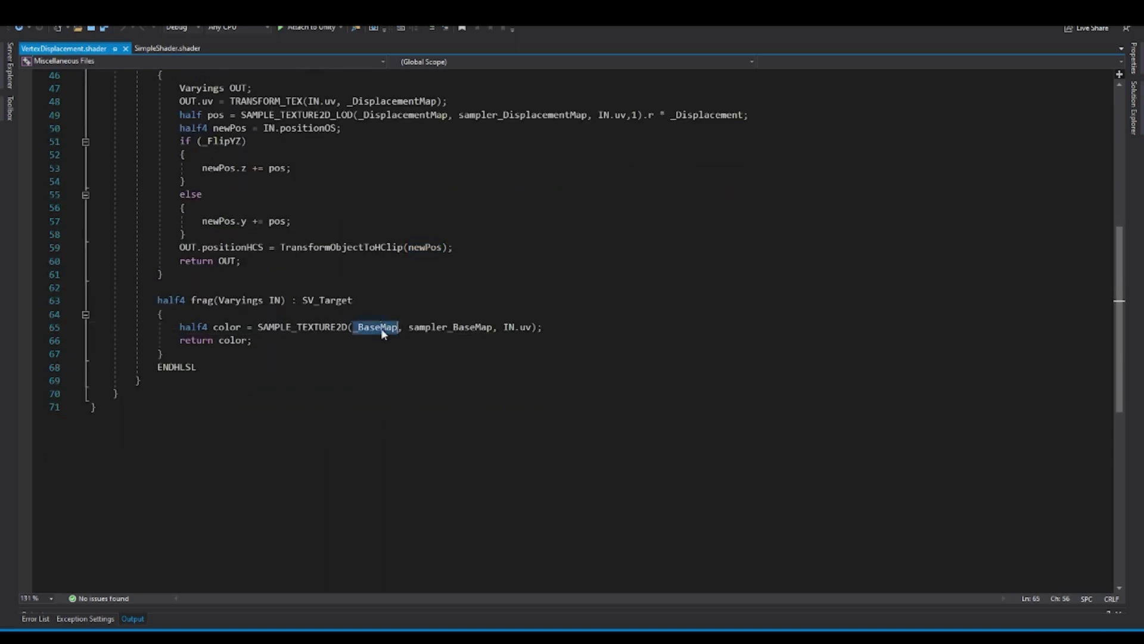
pyautogui.scroll(1, 380, 327)
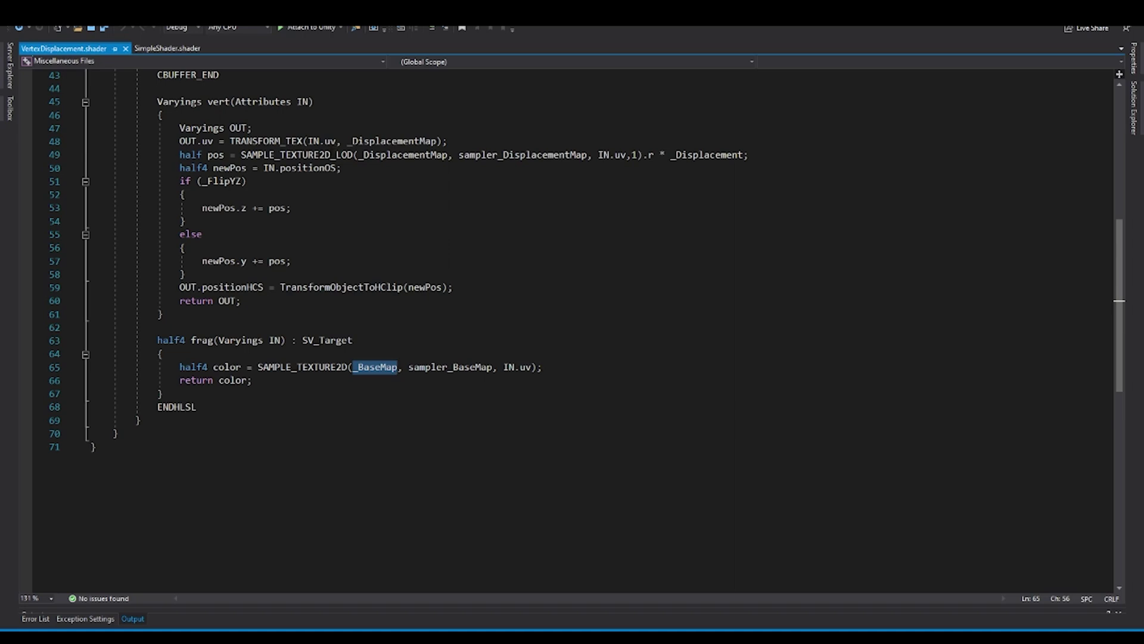
pyautogui.doubleClick(330, 155)
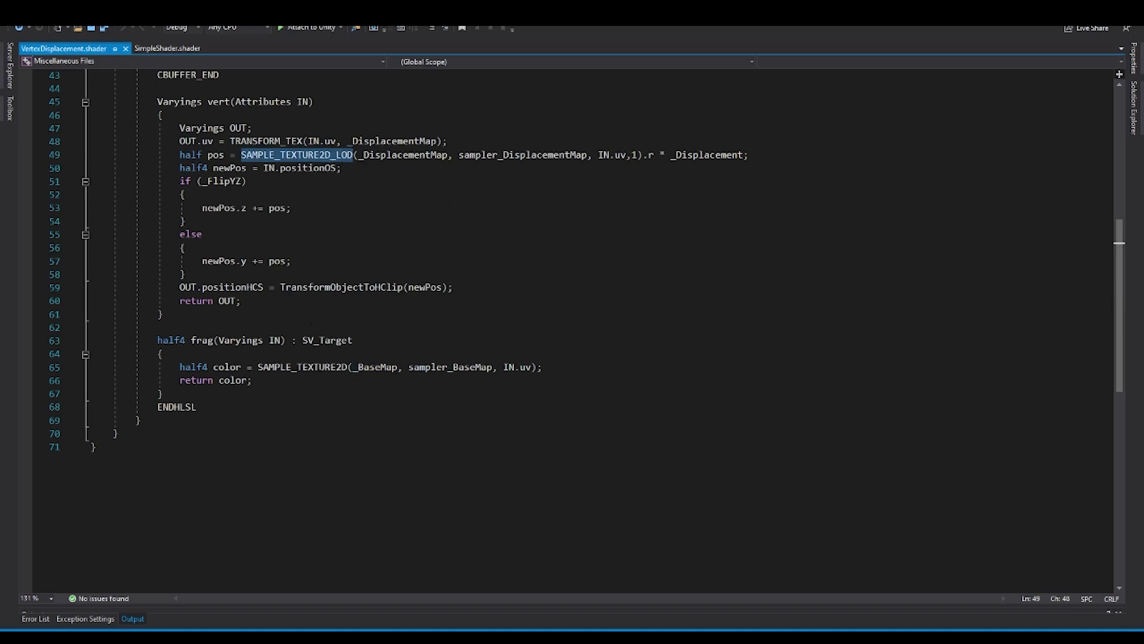
pyautogui.doubleClick(329, 367)
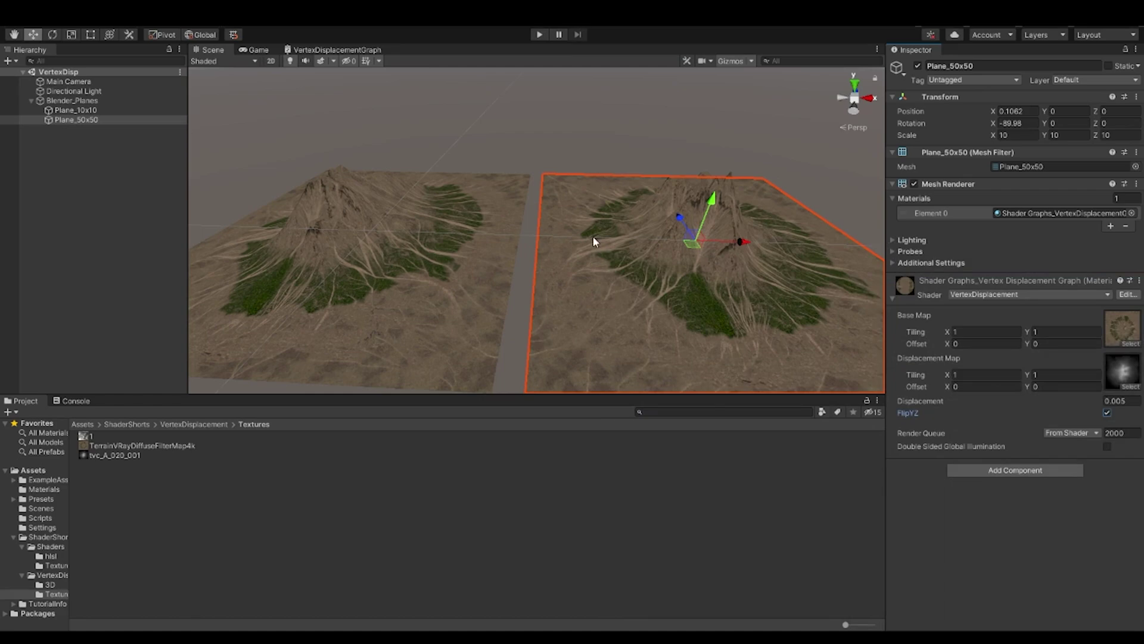
# Orbit and zoom over both textured mountain terrains, then select Plane_10x10
pyautogui.keyDown('alt'); pyautogui.moveTo(489, 241); pyautogui.dragTo(444, 202); pyautogui.keyUp('alt')
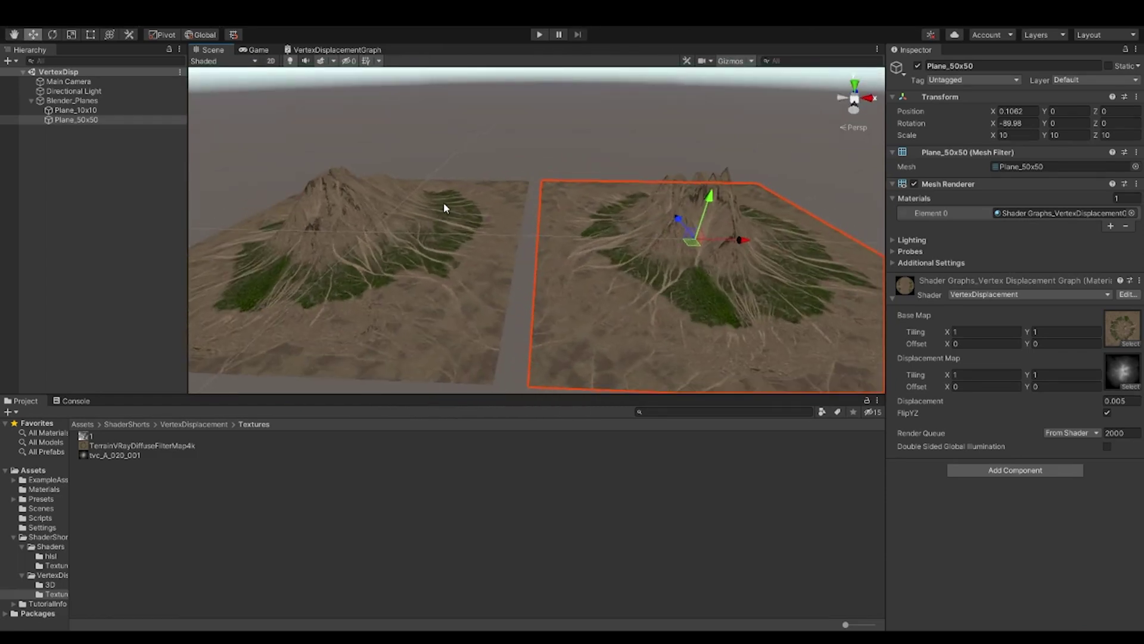
pyautogui.scroll(10, 466, 229)
pyautogui.click(457, 248)
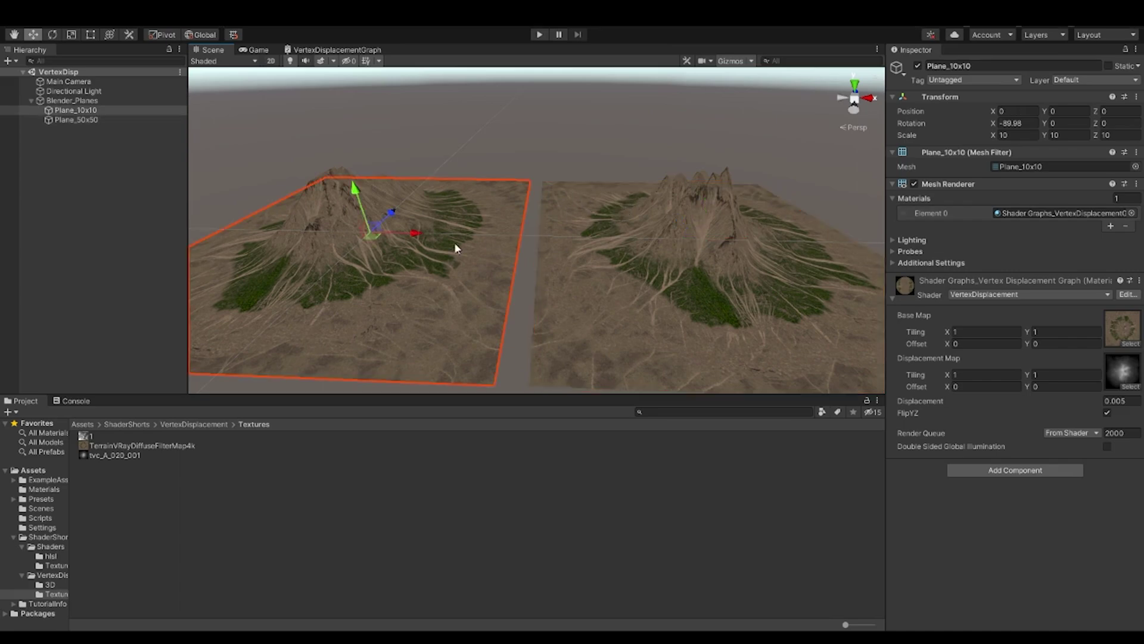
# Switch the Scene view Draw Mode from Wireframe to Shaded Wireframe
pyautogui.click(555, 249)
pyautogui.click(222, 61)
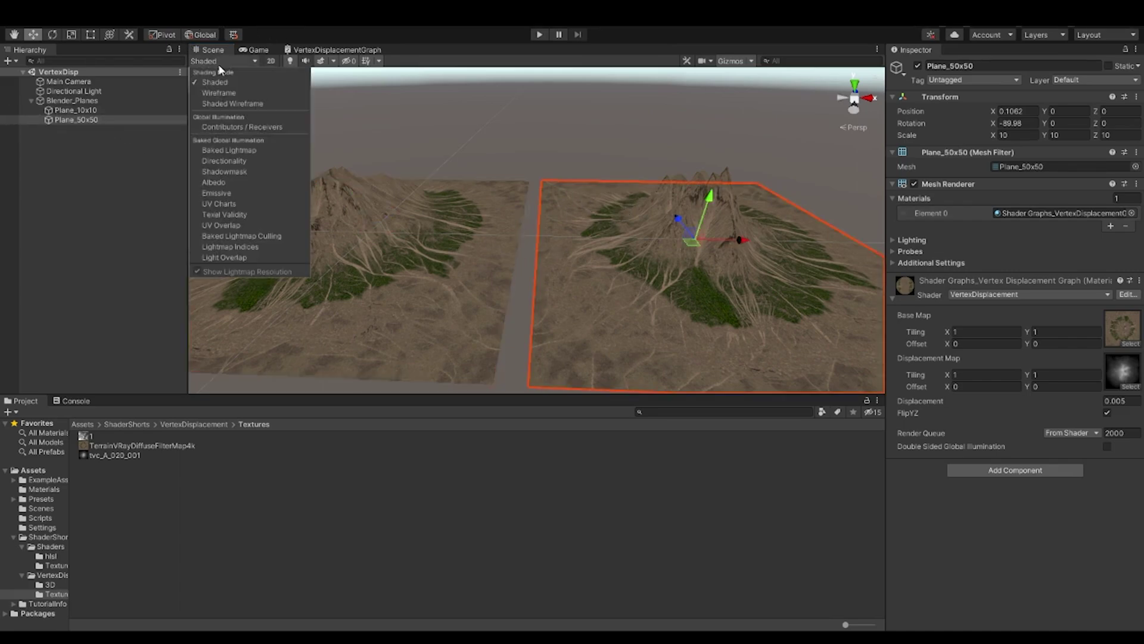
pyautogui.click(223, 97)
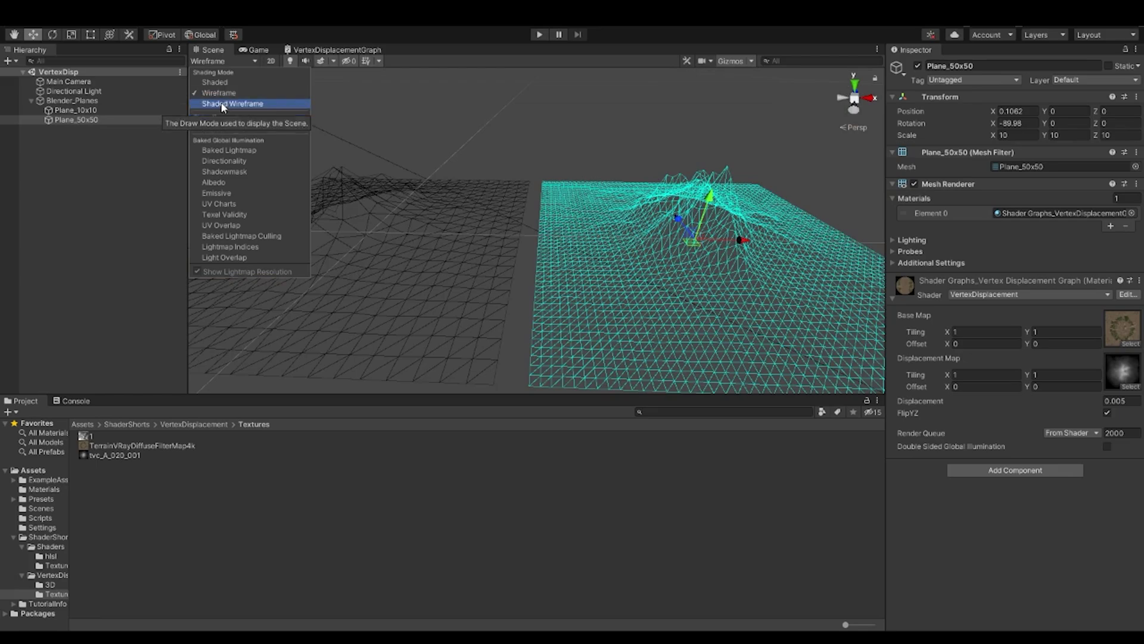
pyautogui.click(230, 104)
pyautogui.click(578, 134)
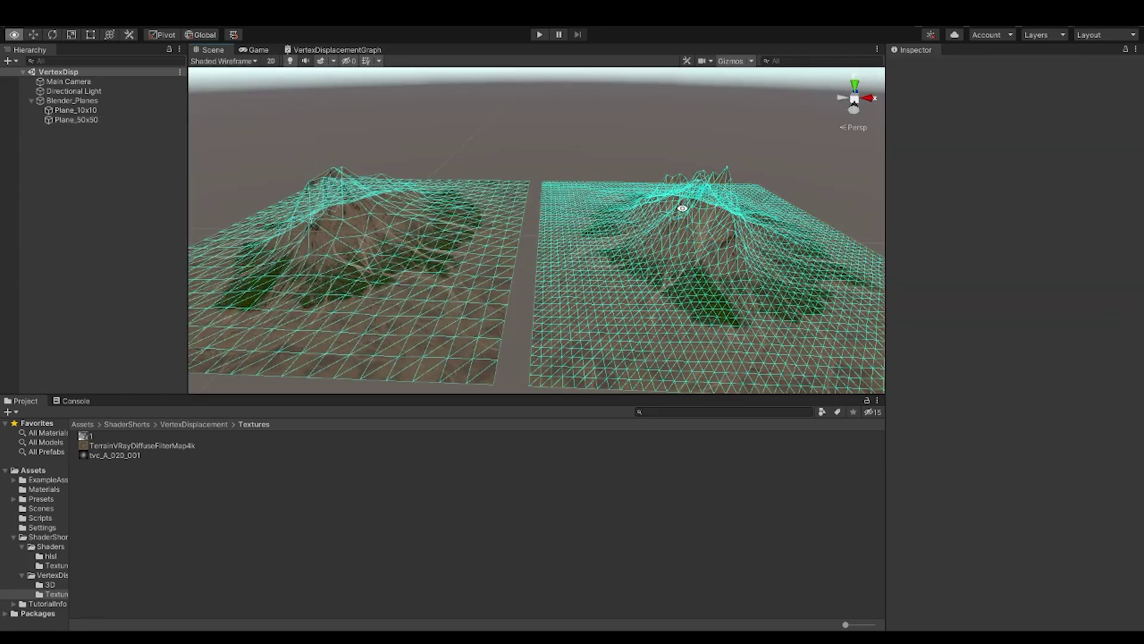
# Select Plane_10x10 and orbit and zoom to compare the 10x10 and 50x50 grids
pyautogui.keyDown('alt'); pyautogui.moveTo(683, 208); pyautogui.dragTo(689, 174); pyautogui.keyUp('alt')
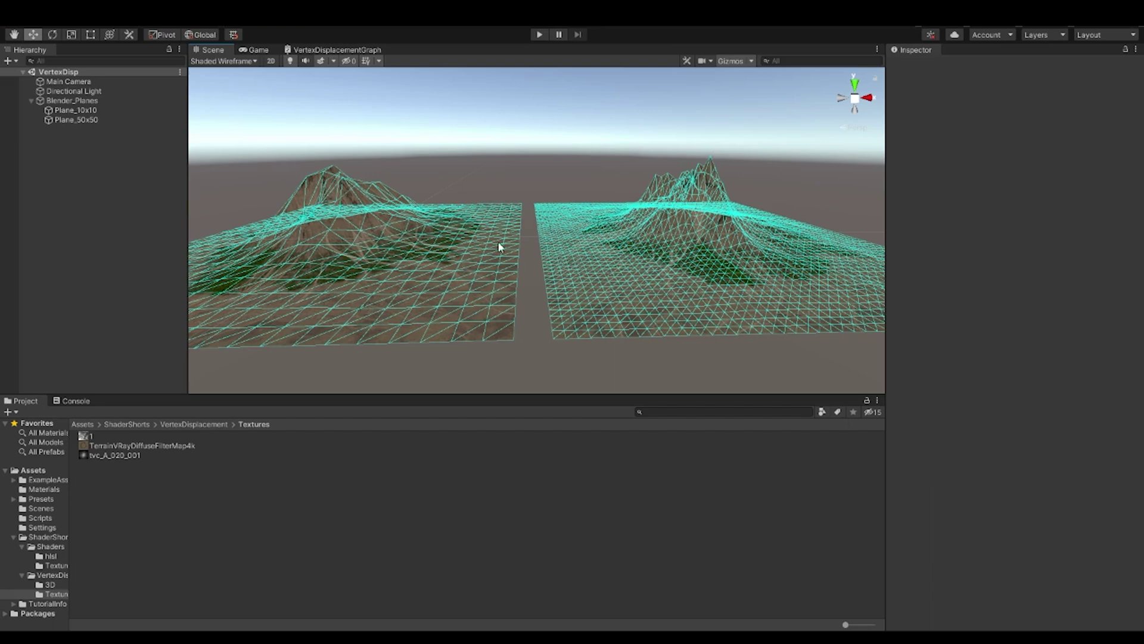
pyautogui.scroll(-10, 433, 239)
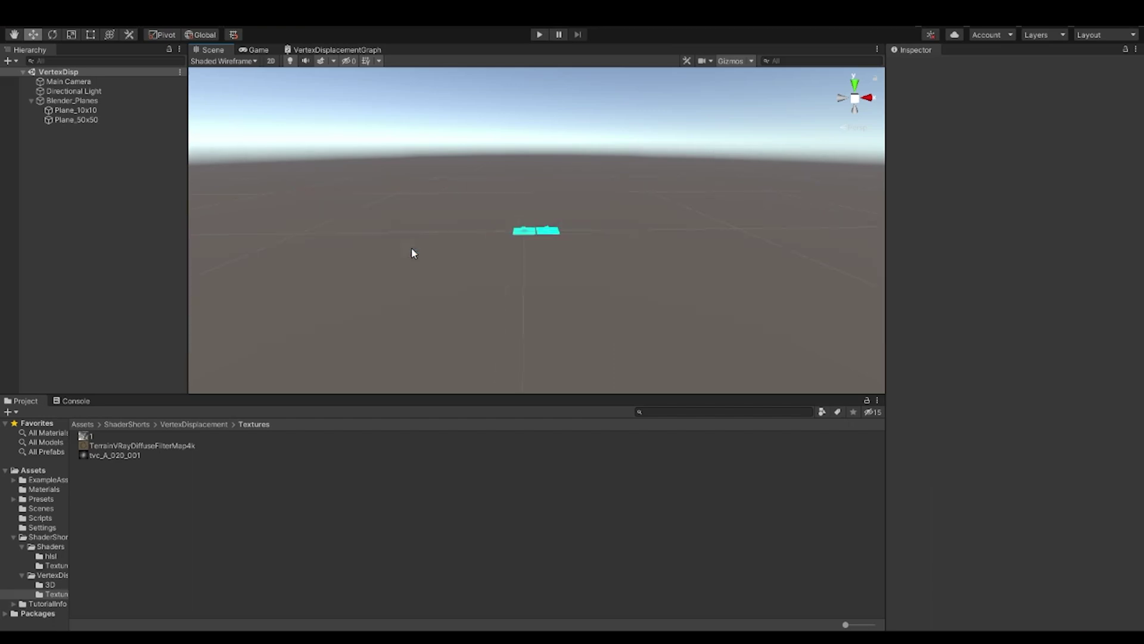
pyautogui.click(525, 238)
pyautogui.scroll(10, 536, 238)
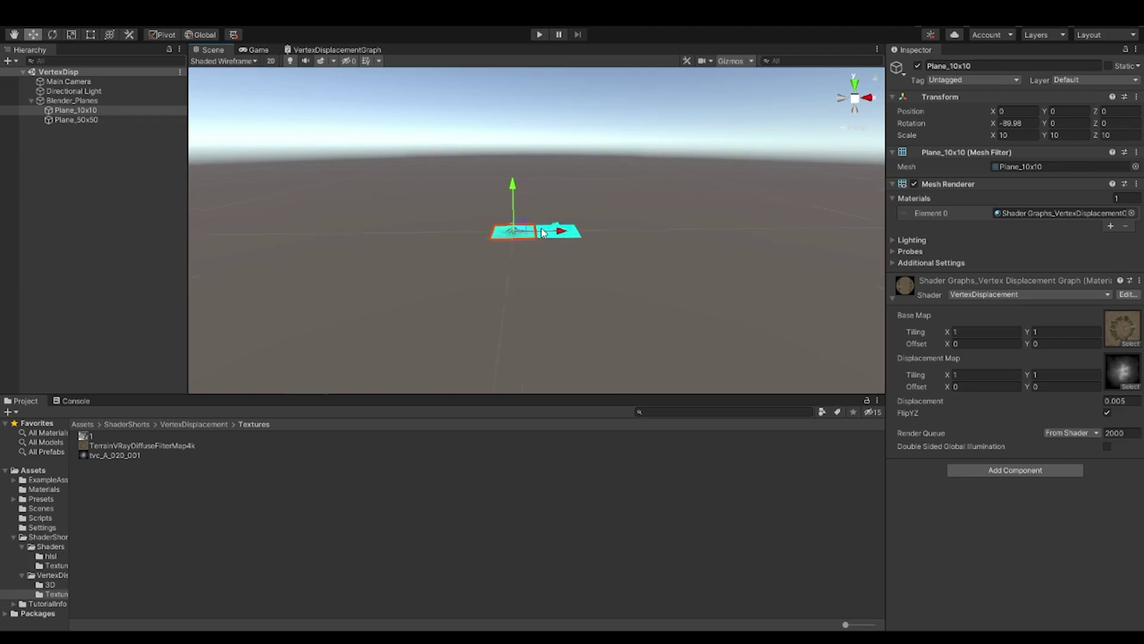
pyautogui.keyDown('alt'); pyautogui.moveTo(685, 230); pyautogui.dragTo(608, 240); pyautogui.keyUp('alt')
pyautogui.scroll(5, 620, 280)
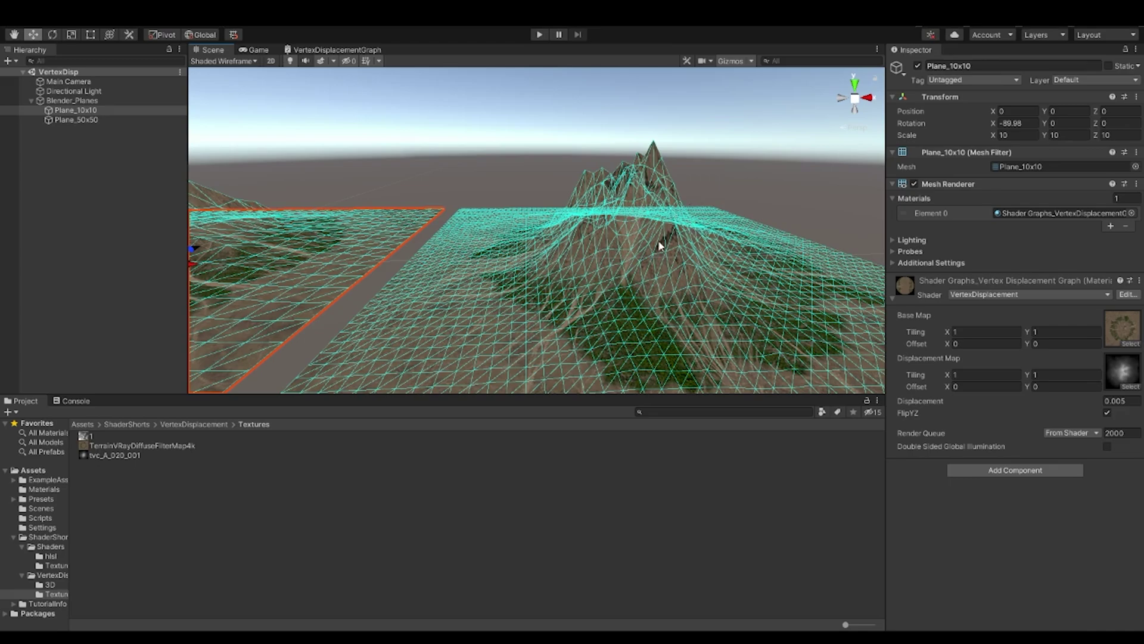
pyautogui.keyDown('alt'); pyautogui.moveTo(640, 260); pyautogui.dragTo(625, 178, button='right'); pyautogui.keyUp('alt')
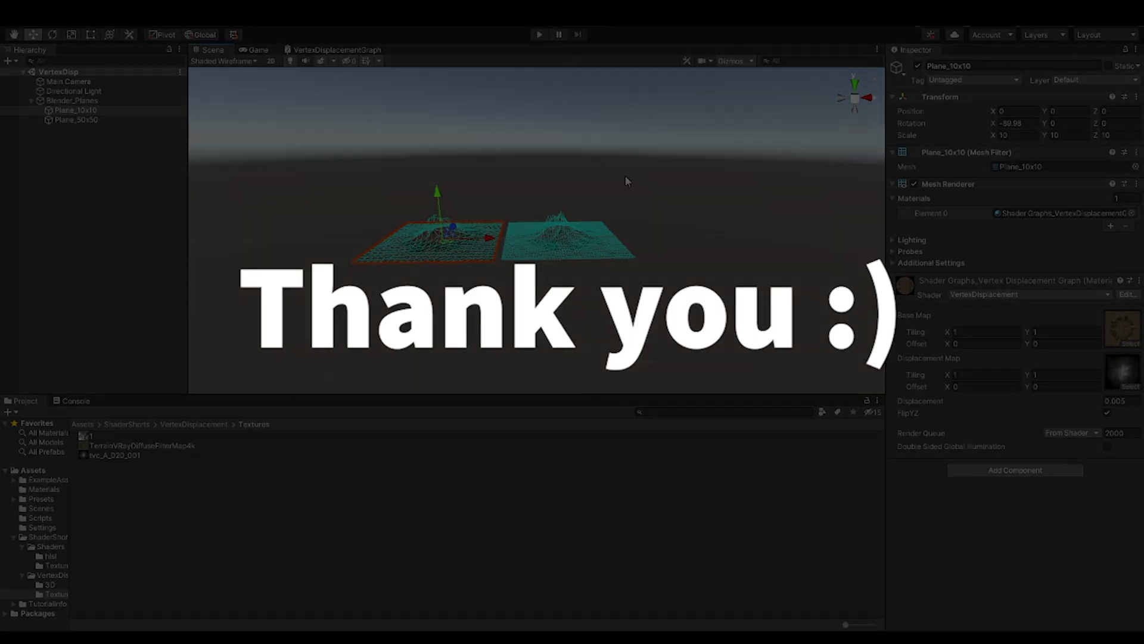